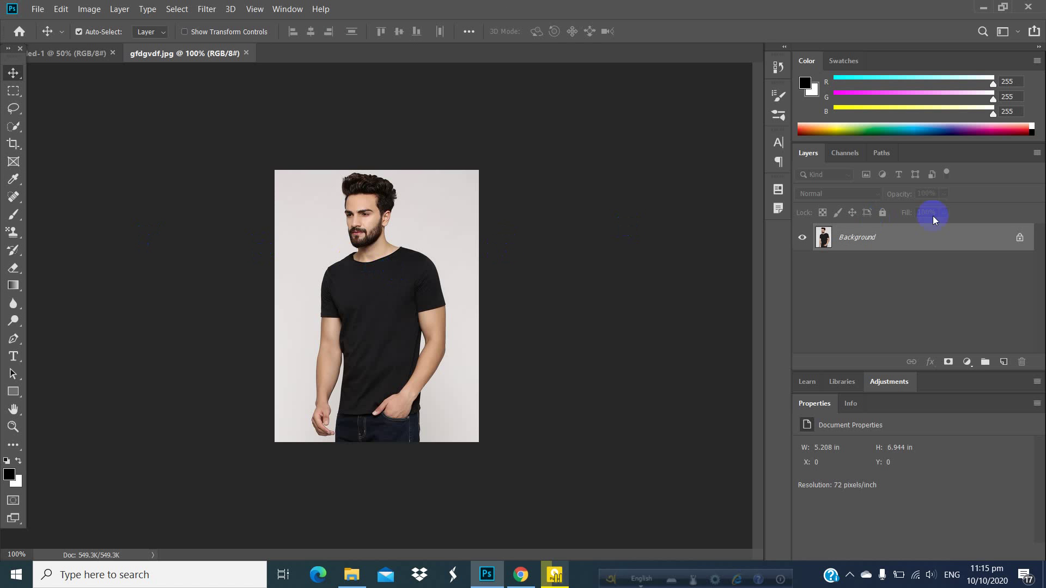
Duplicate the Background layer of the T-shirt photo and open the skull image hfgngh.jpg from the New Photo folder.
left_click_drag(929, 241, 1004, 362)
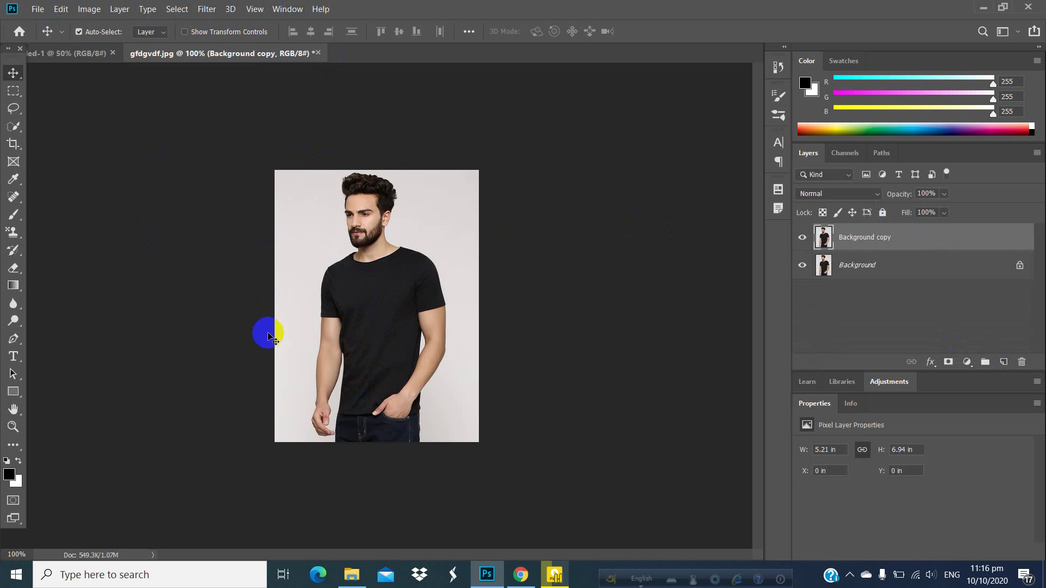
left_click(40, 8)
left_click(50, 36)
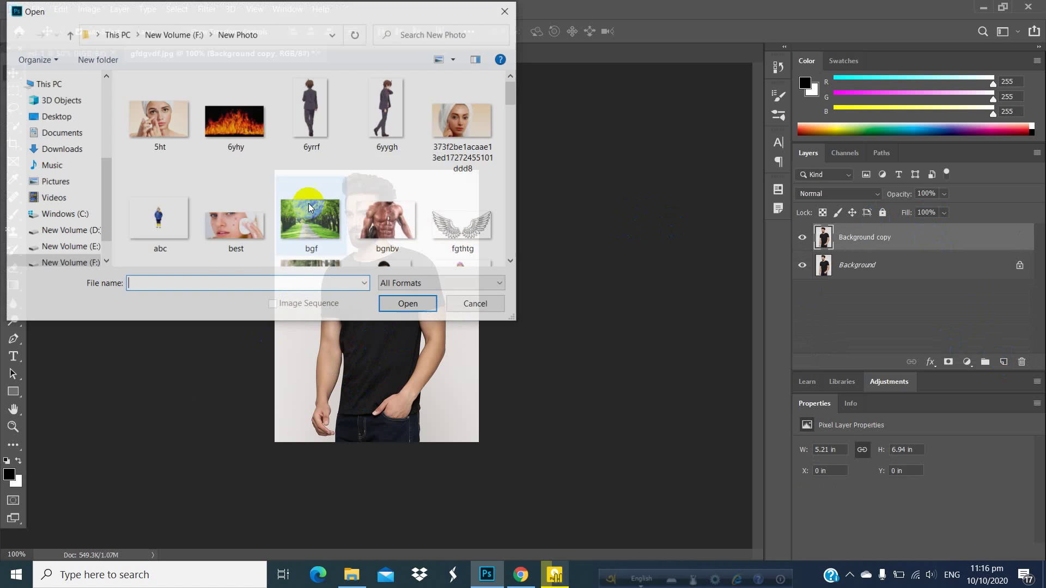
scroll(384, 210, "down", 3)
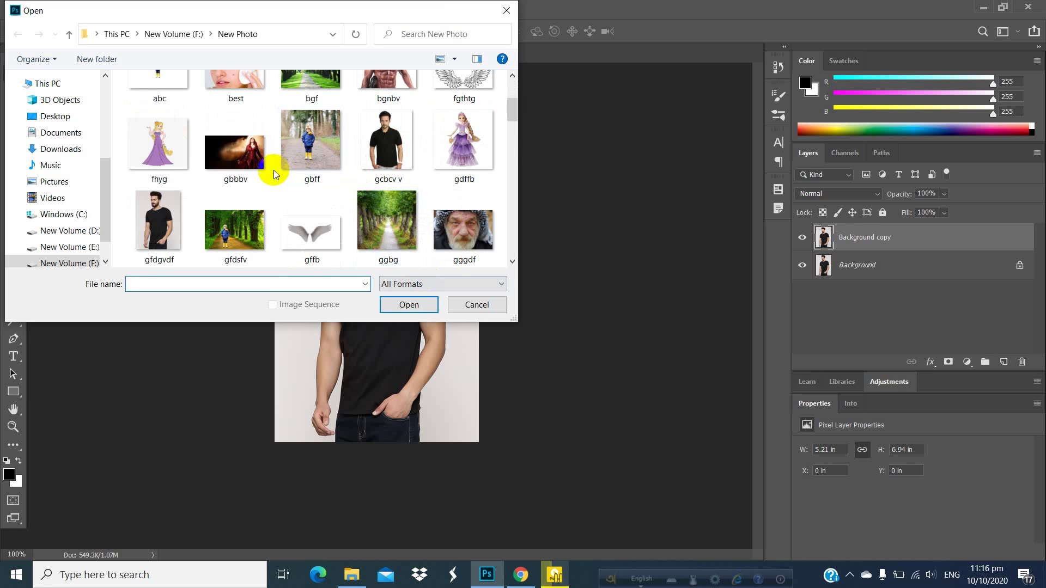
scroll(269, 178, "down", 5)
double_click(323, 153)
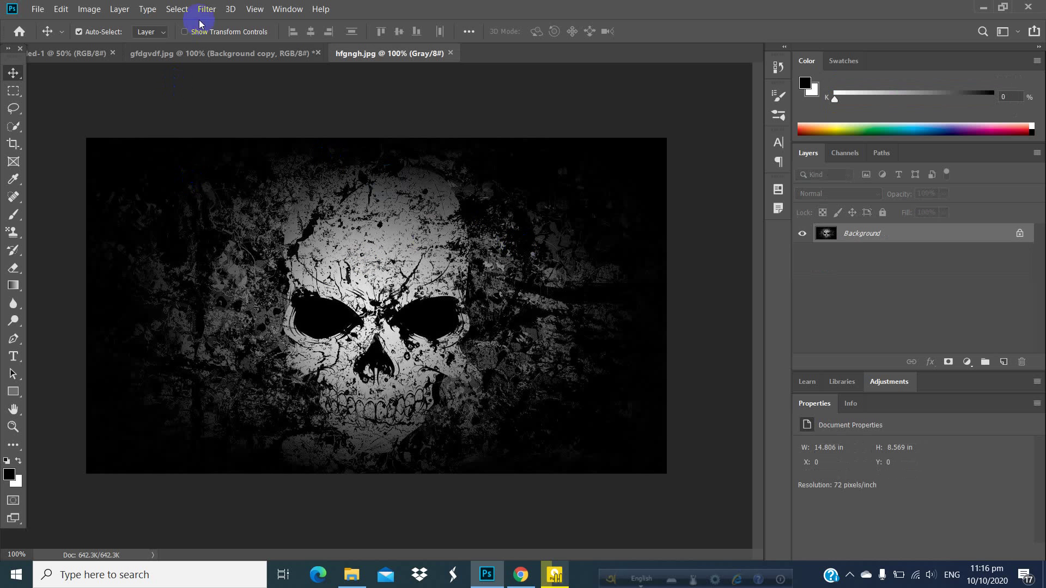
Copy the entire skull image and paste it into gfdgvdf.jpg as a new layer above Background copy.
left_click(177, 9)
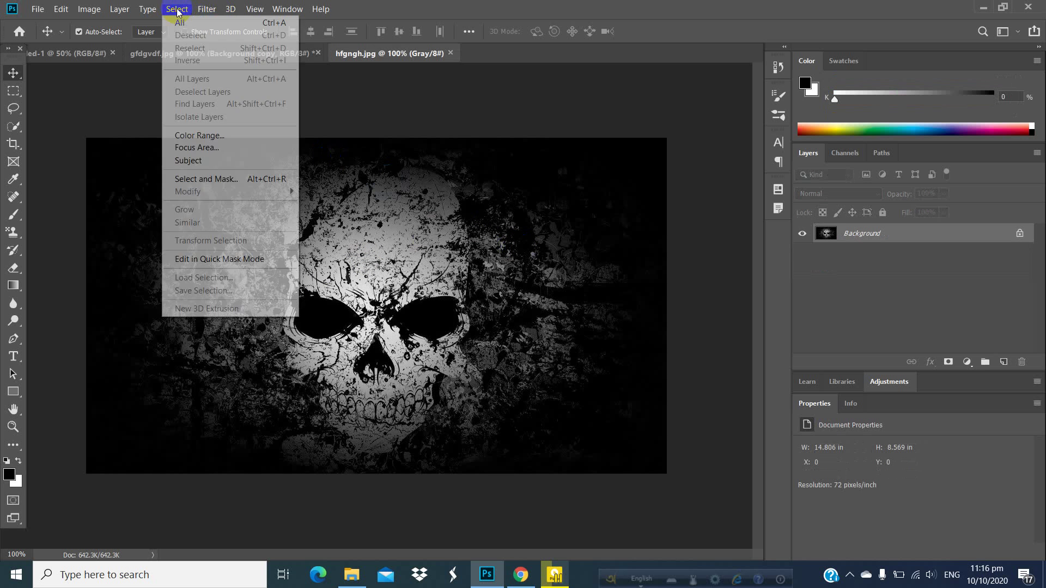
left_click(238, 27)
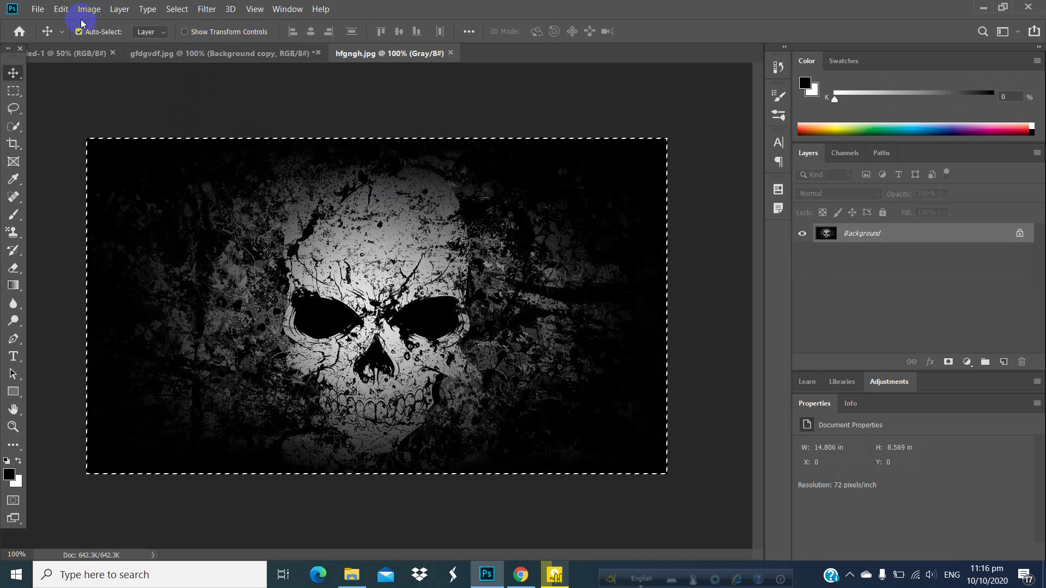
left_click(61, 10)
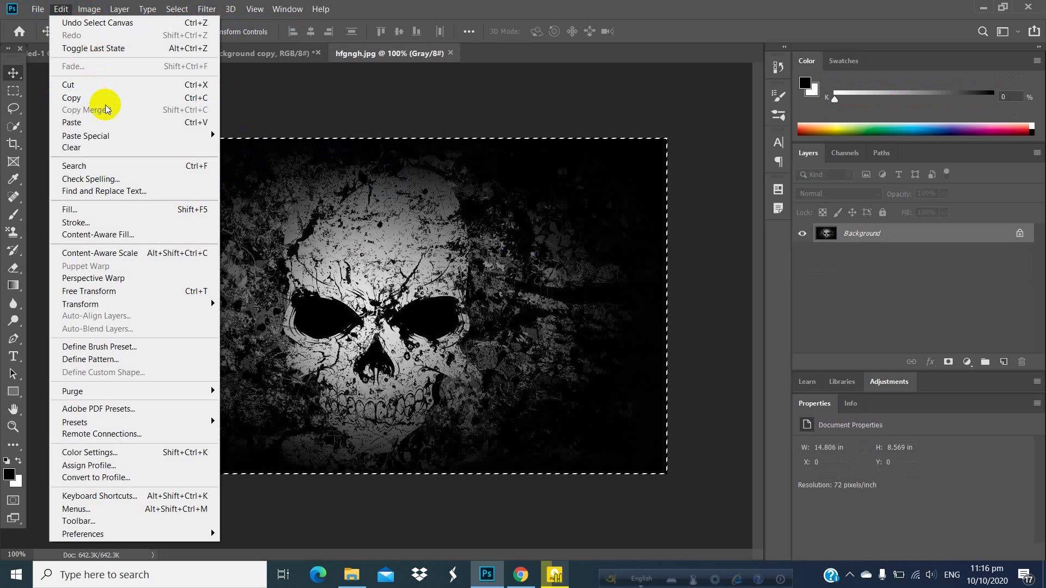
left_click(125, 99)
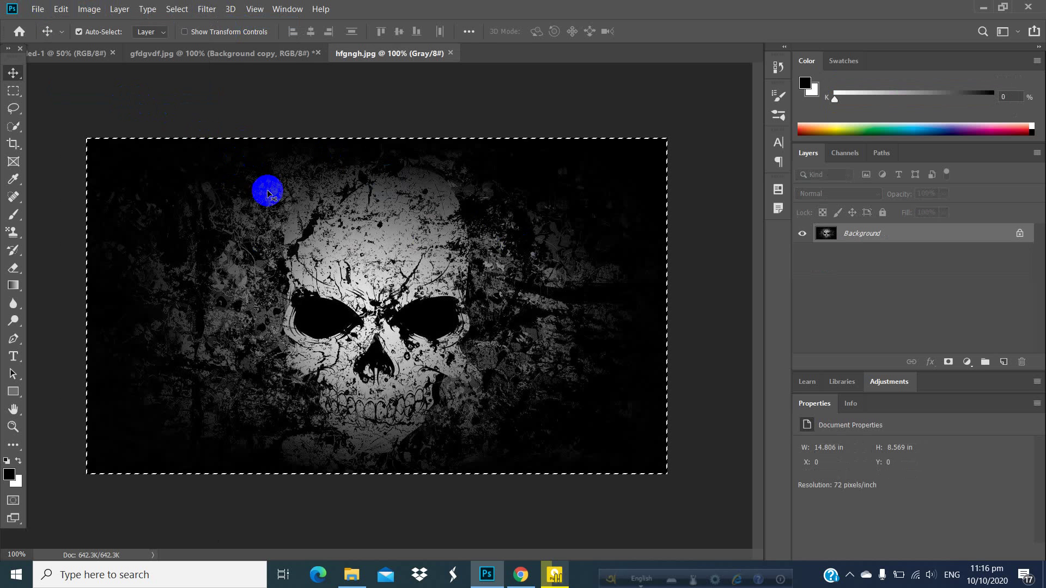
left_click(199, 55)
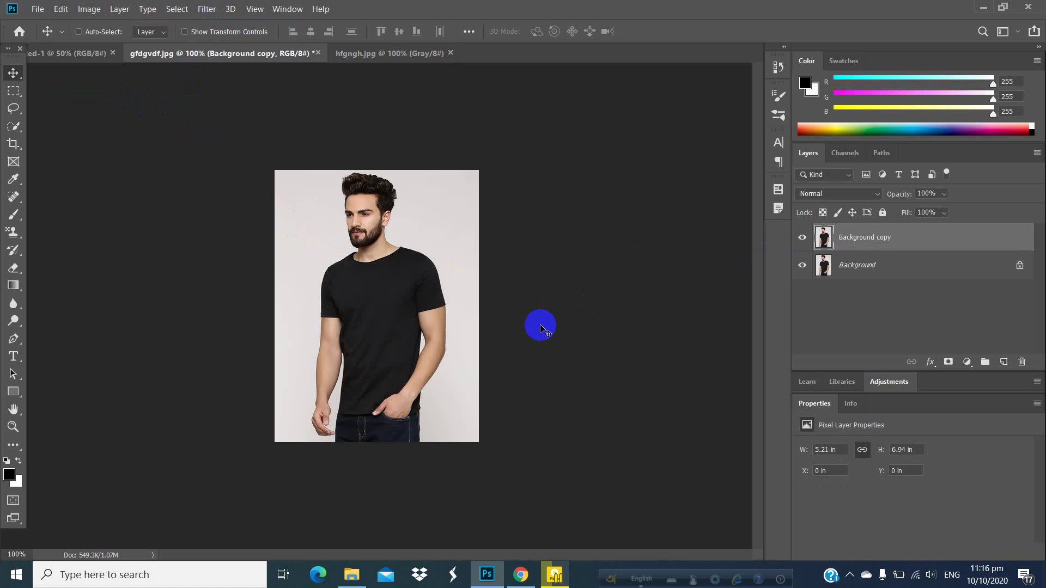
key("ctrl+v")
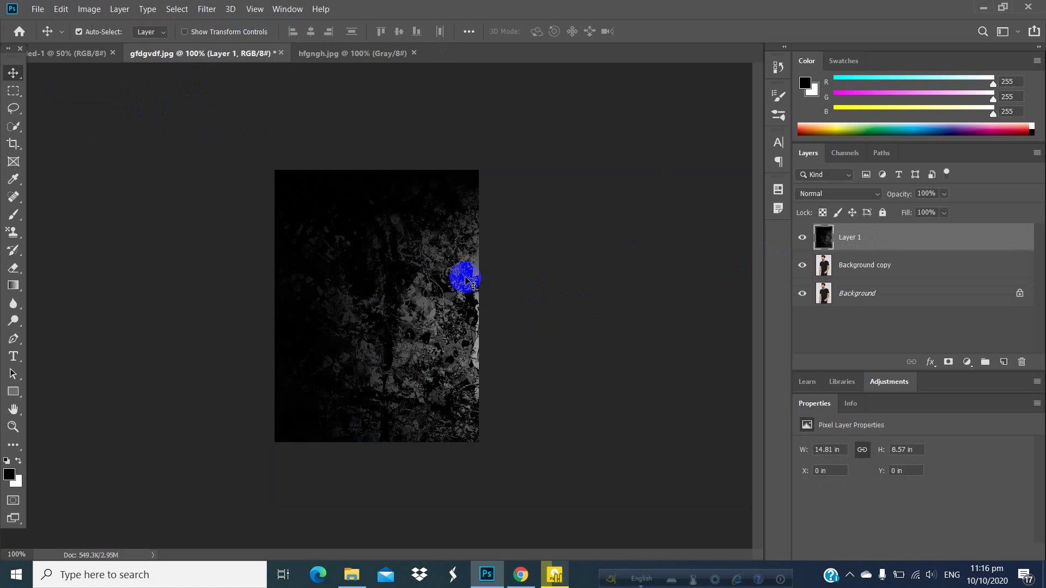
Scale the pasted skull layer down to about 15.6% and place it on the chest of the black T-shirt.
mouse_move(424, 279)
left_mouse_down()
mouse_move(374, 273)
mouse_move(423, 264)
mouse_move(381, 266)
mouse_move(455, 280)
mouse_move(418, 283)
left_mouse_up()
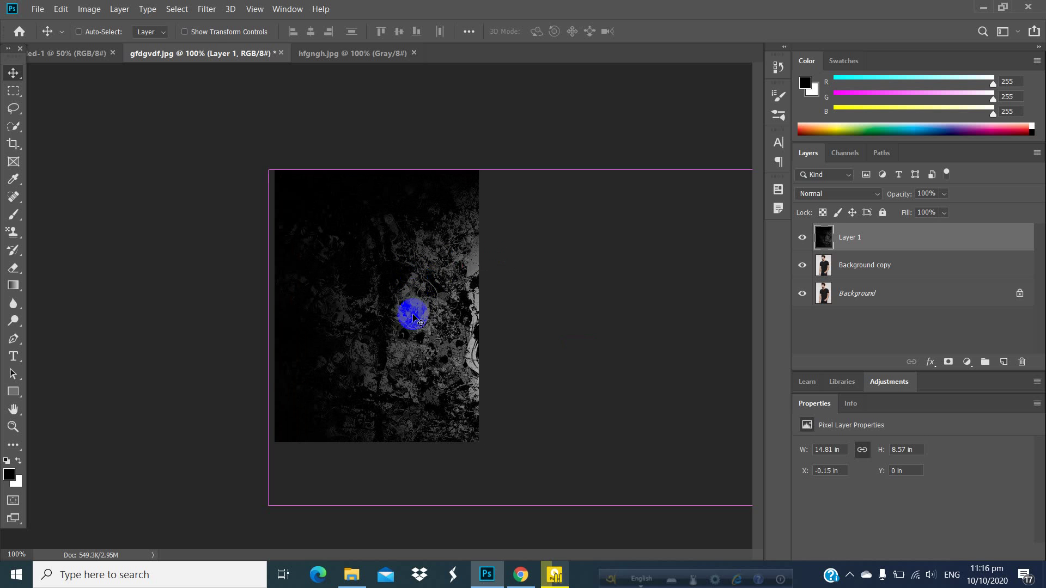
key("ctrl+t")
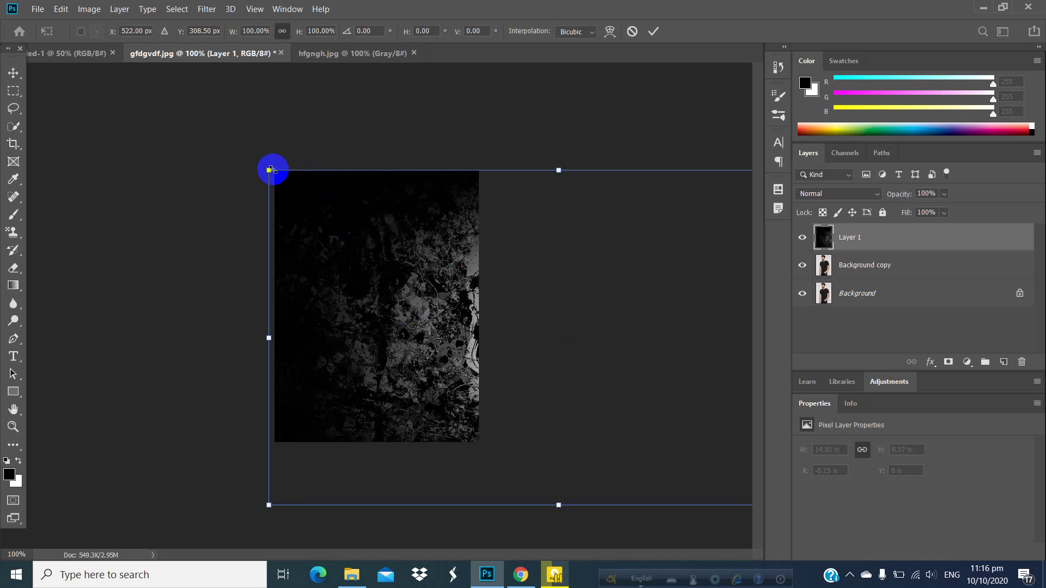
left_click_drag(274, 172, 344, 295)
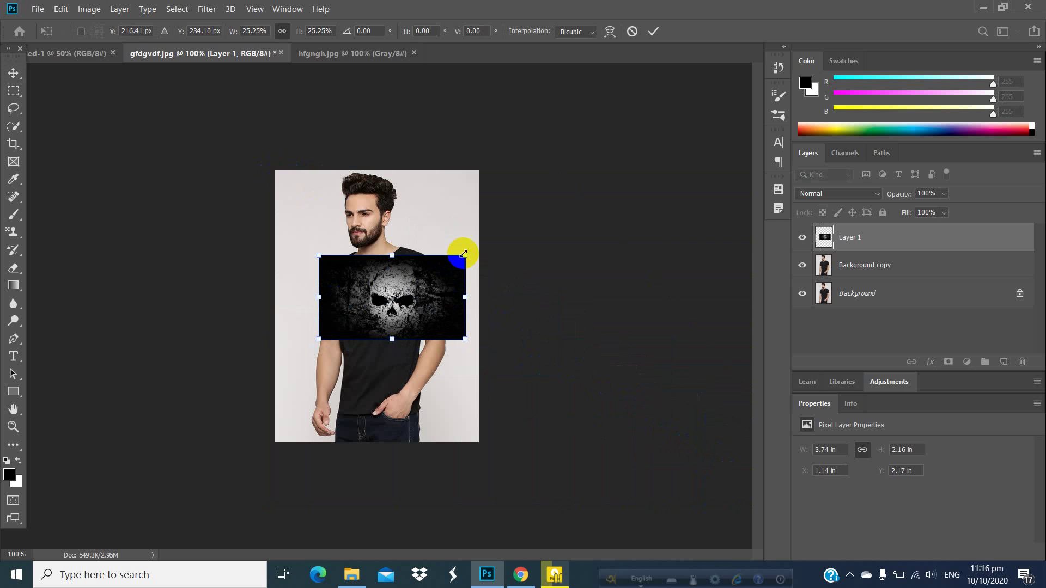
left_click_drag(466, 254, 387, 297)
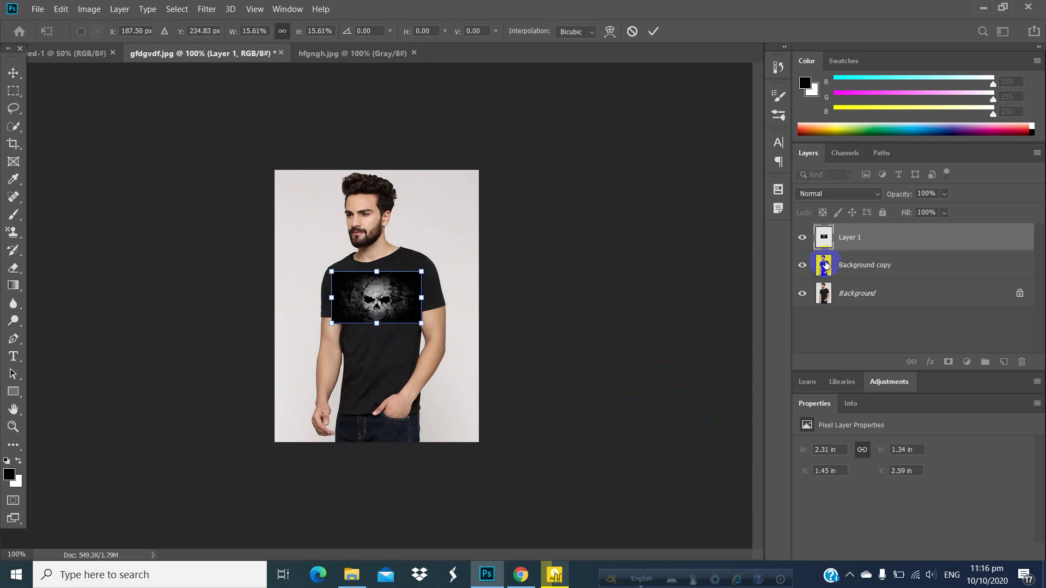
Set the skull layer's blend mode to Screen, apply the transform, and clip the layer to Background copy.
left_click(832, 195)
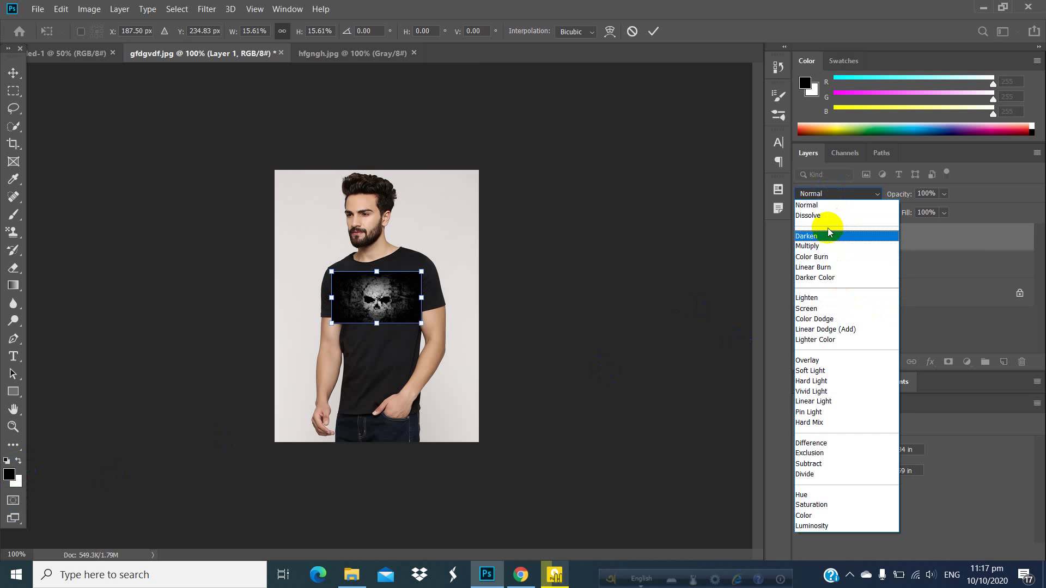
left_click(823, 313)
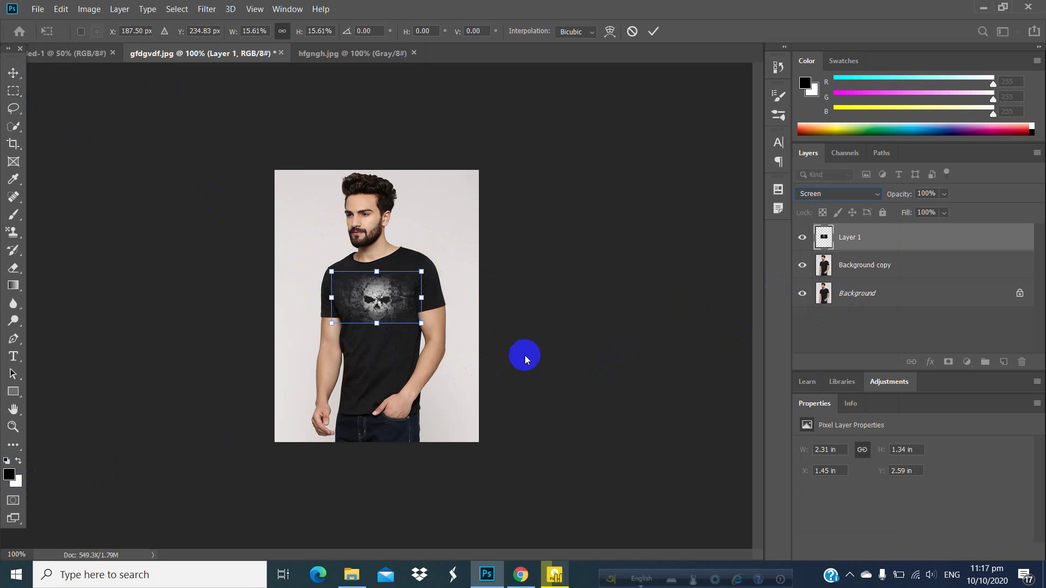
left_click(848, 238)
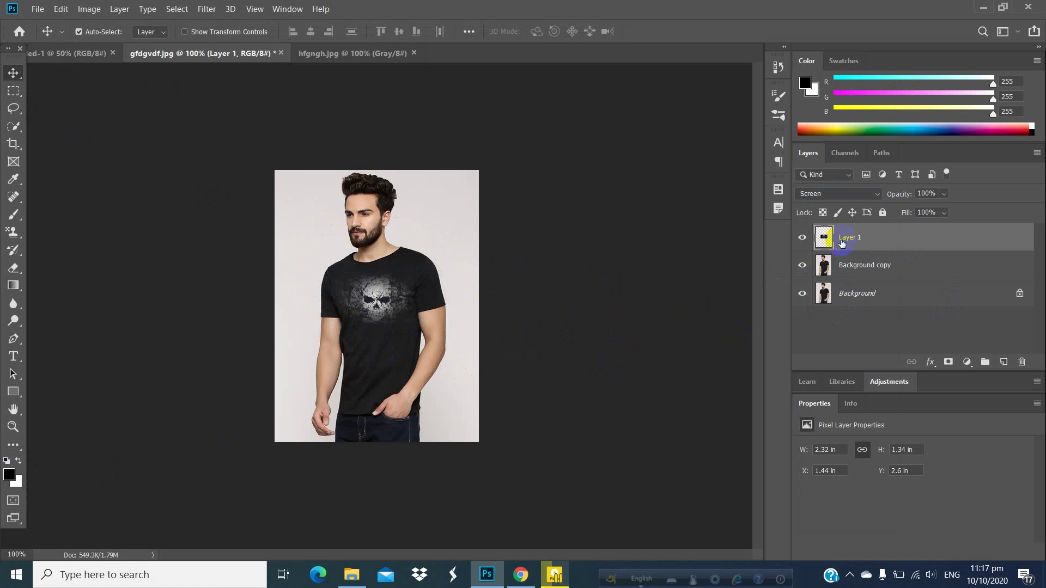
right_click(867, 238)
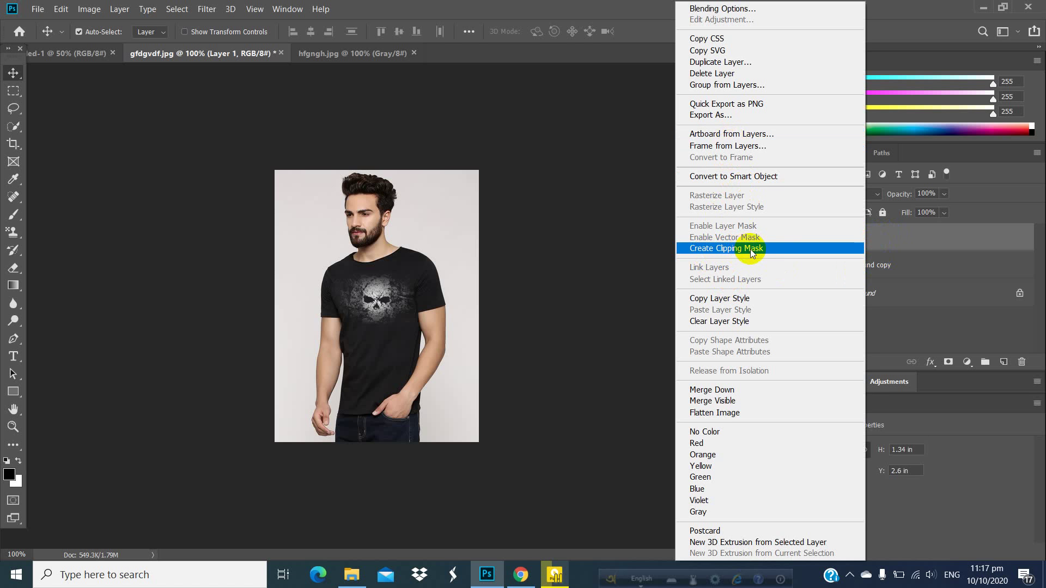
left_click(737, 250)
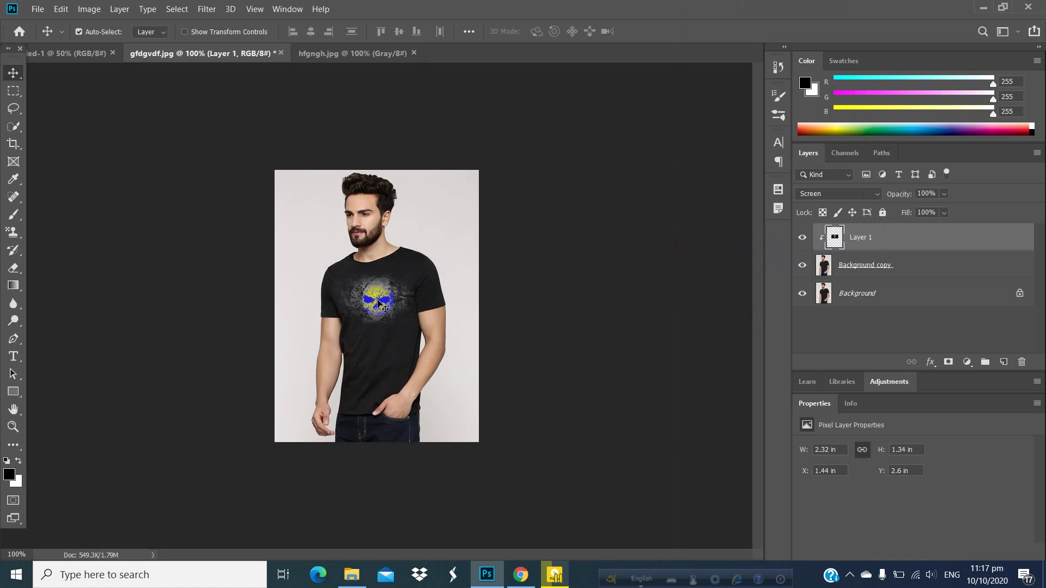
Move the skull print slightly higher on the shirt's chest, to about X 1.36 in, Y 2.49 in.
key("ctrl+plus")
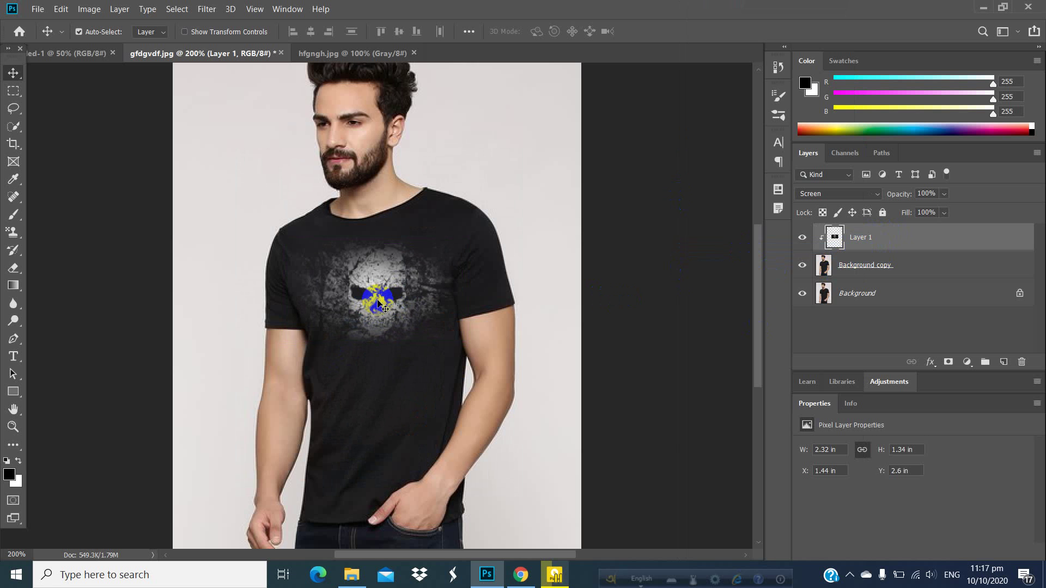
left_click_drag(373, 295, 403, 279)
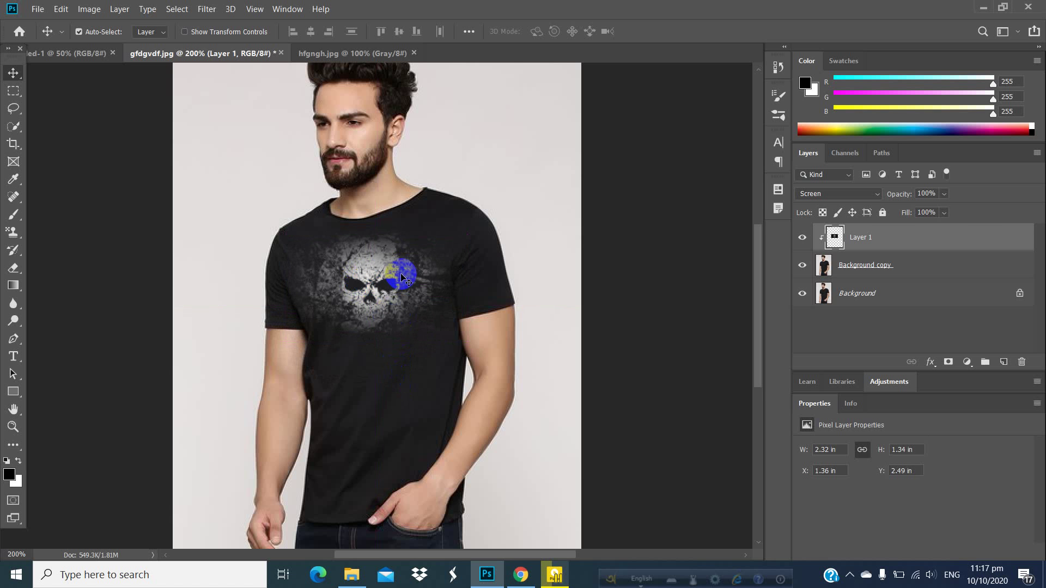
scroll(415, 282, "down", 1)
left_click(571, 294)
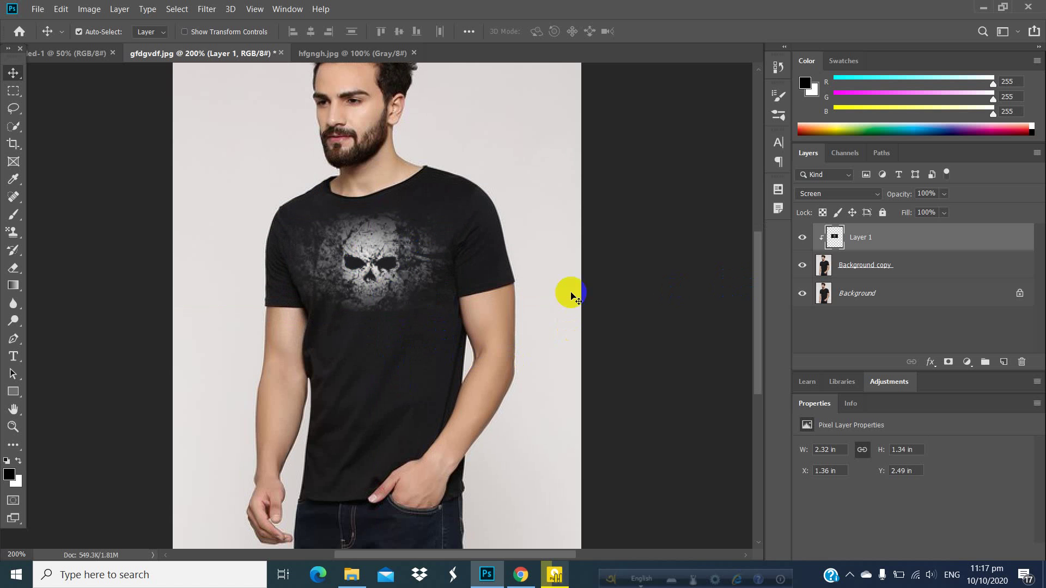
scroll(458, 319, "up", 1)
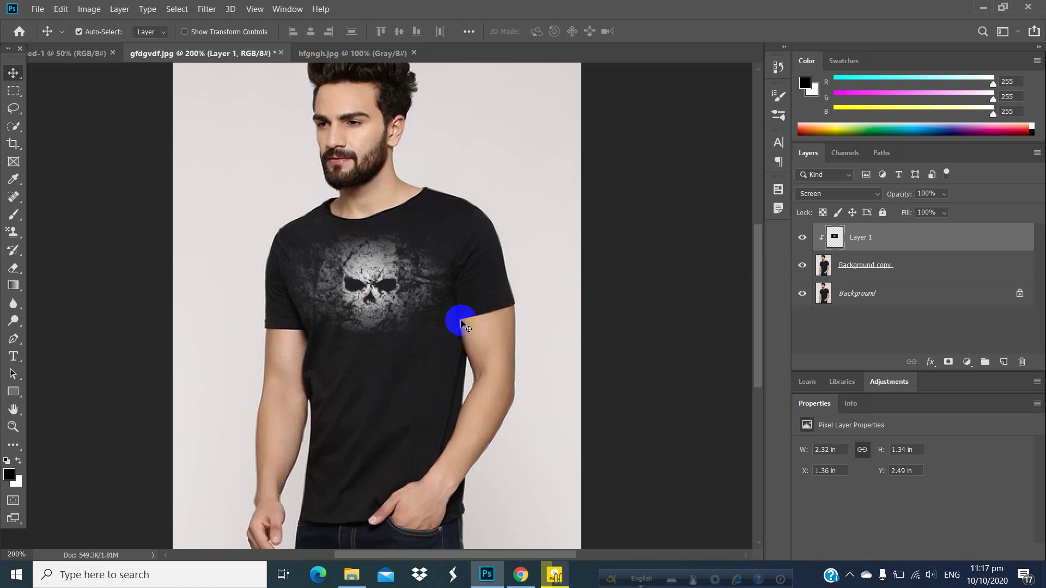
Open the biohazard symbol image ghfn.jpg from the New Photo folder.
left_click(38, 9)
left_click(45, 32)
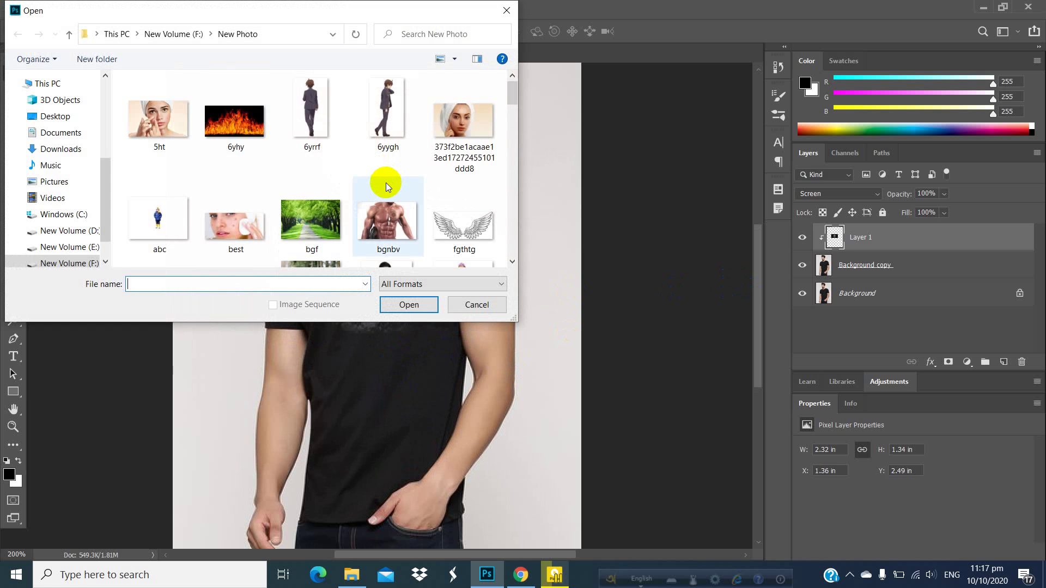
scroll(386, 182, "down", 5)
scroll(286, 166, "down", 3)
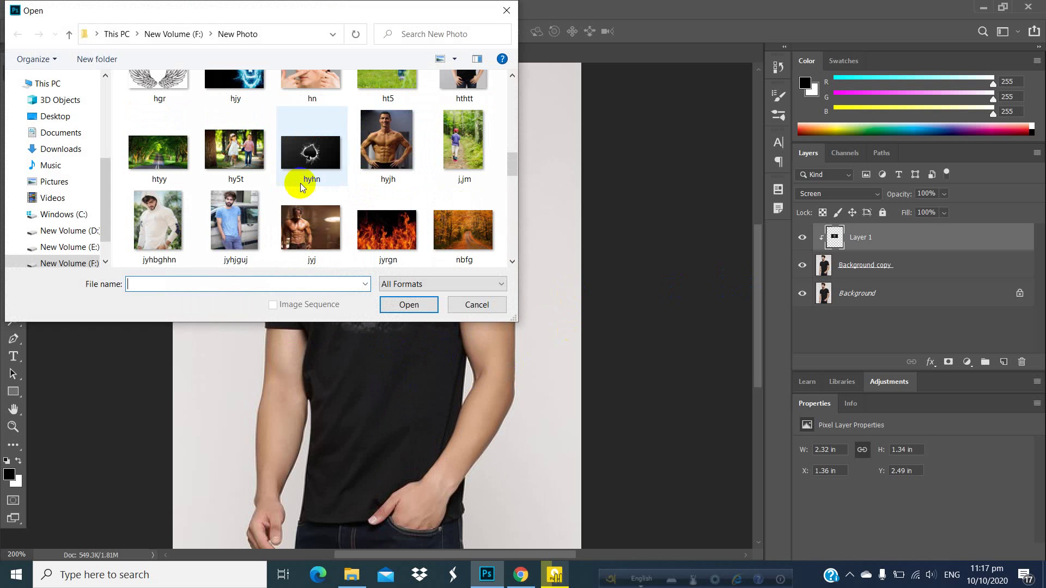
scroll(286, 165, "down", 8)
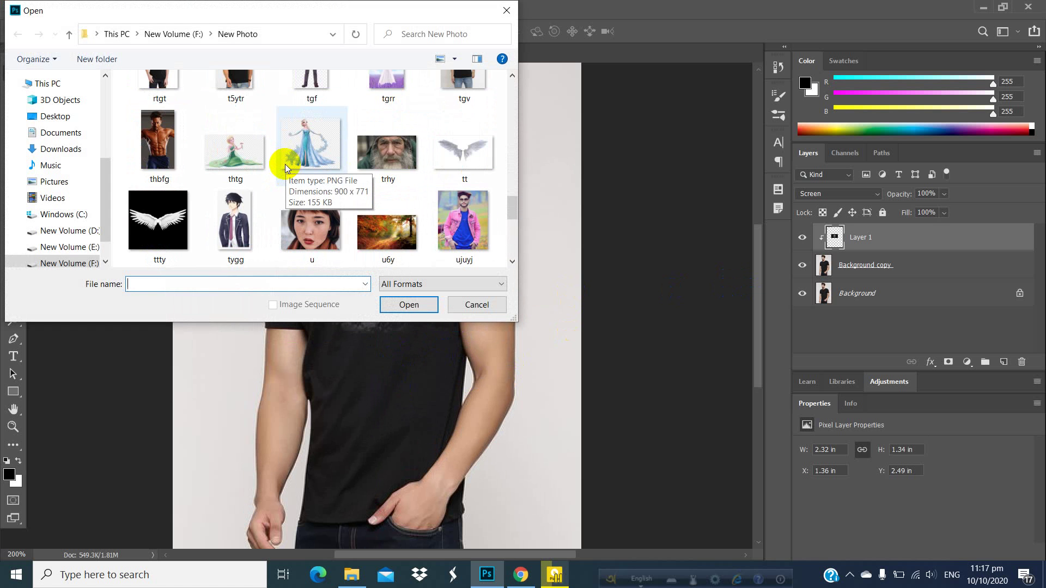
scroll(284, 165, "up", 8)
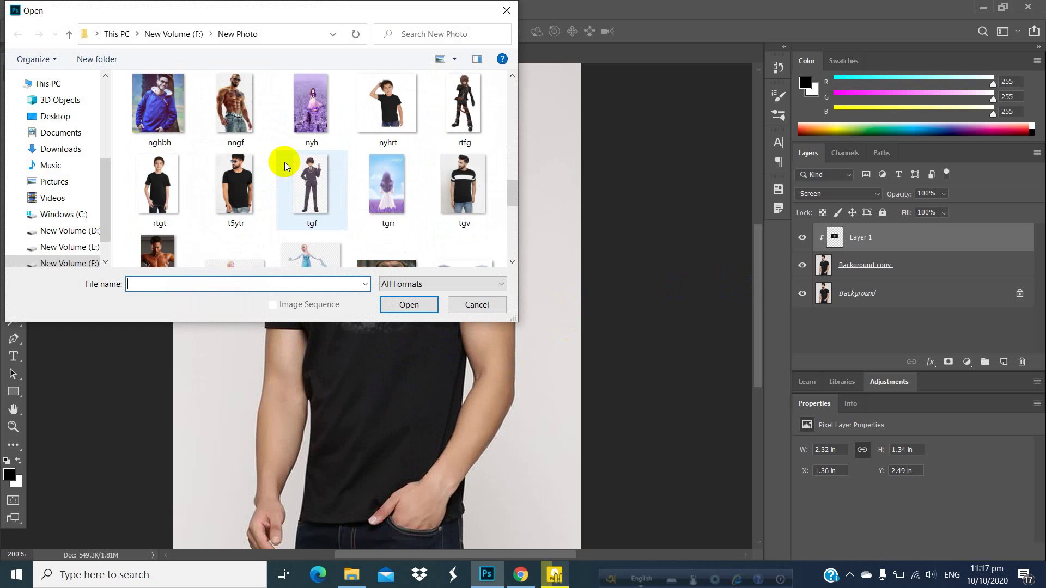
scroll(283, 161, "up", 7)
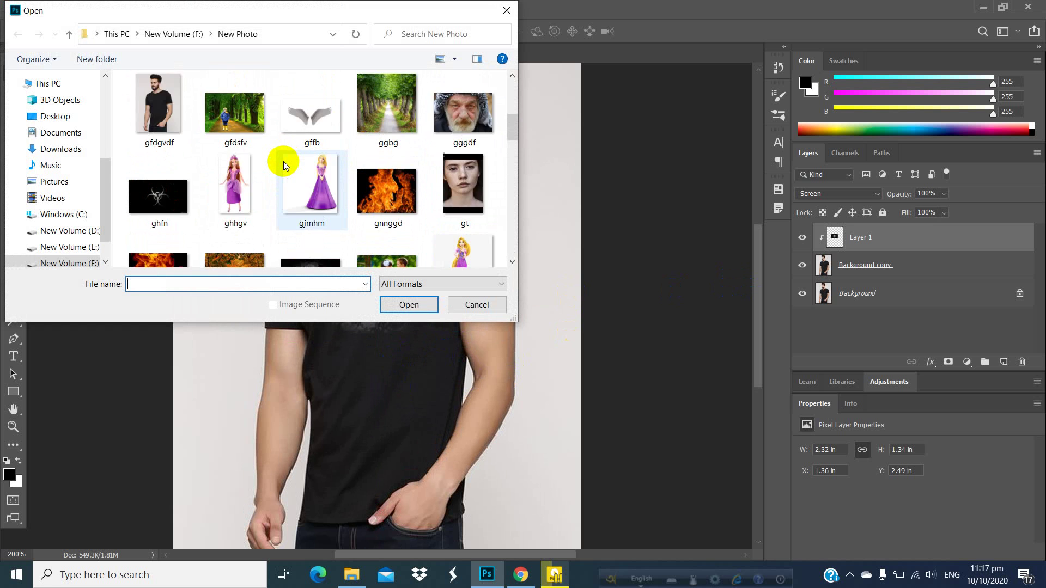
scroll(284, 164, "down", 4)
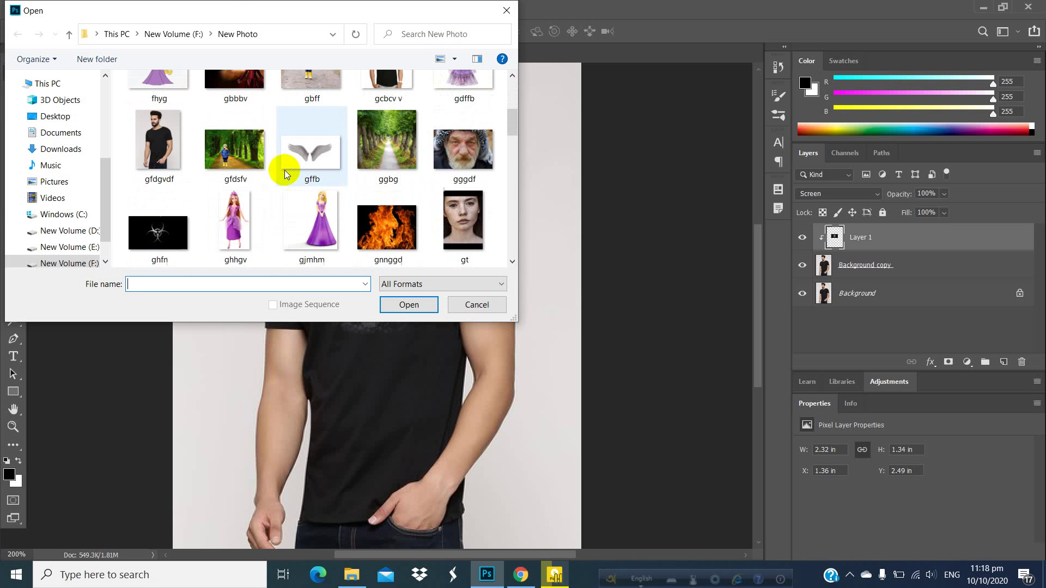
left_click(148, 233)
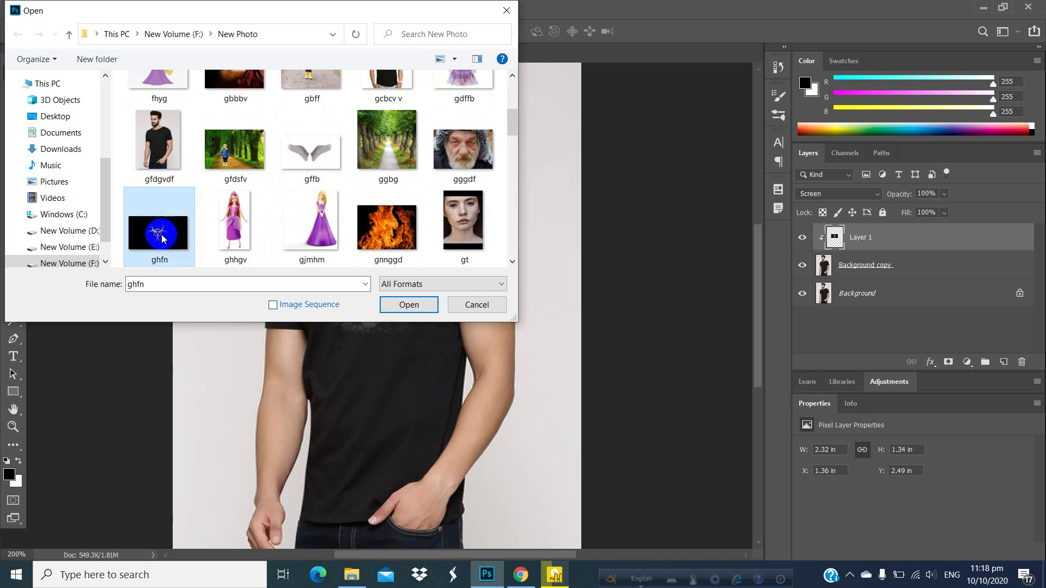
left_click(410, 313)
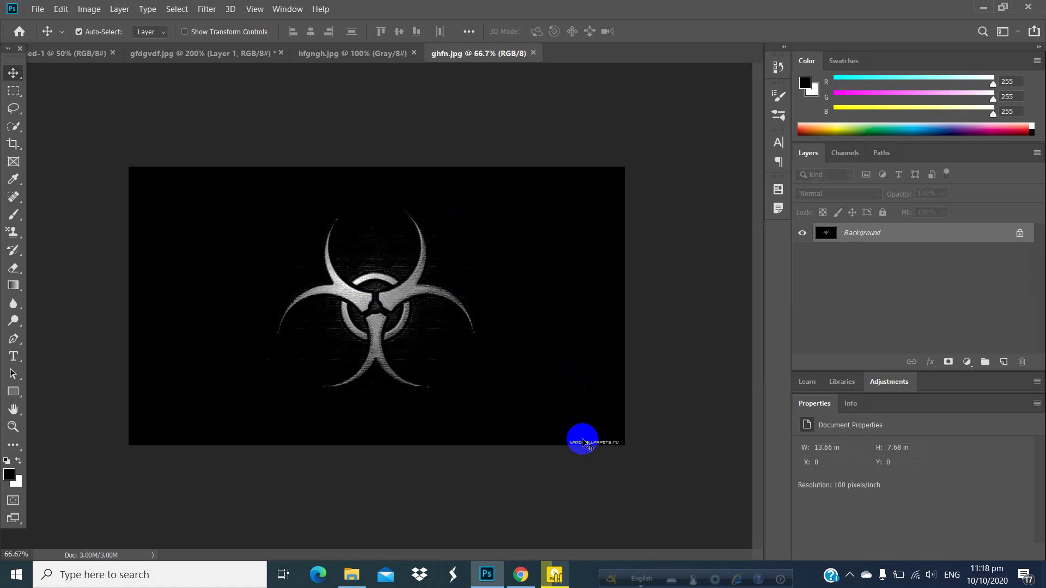
Crop both sides of the biohazard image evenly around the symbol, to about 8.77 in wide at full height.
left_click(14, 143)
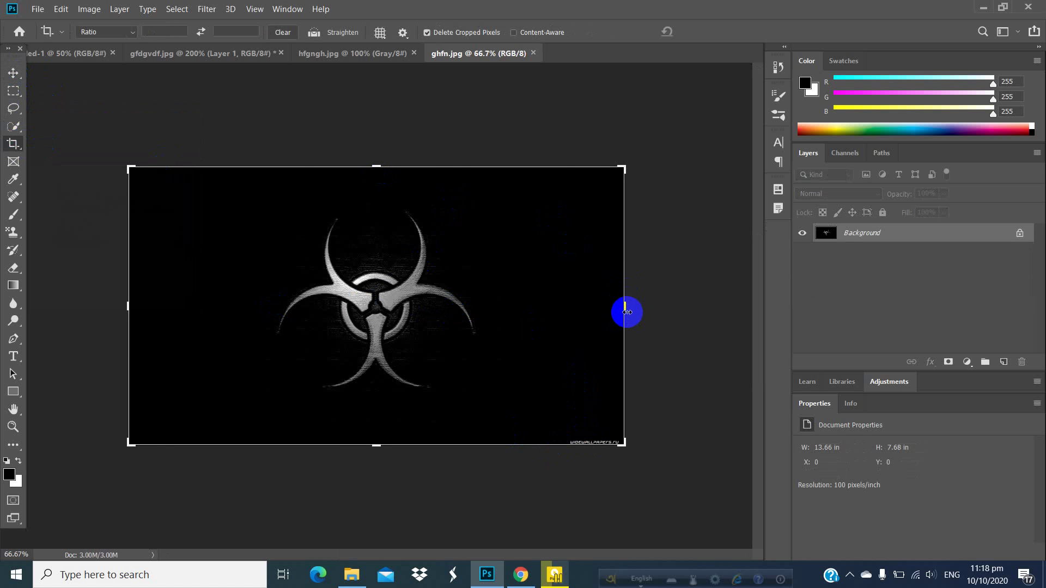
left_click_drag(626, 311, 584, 322)
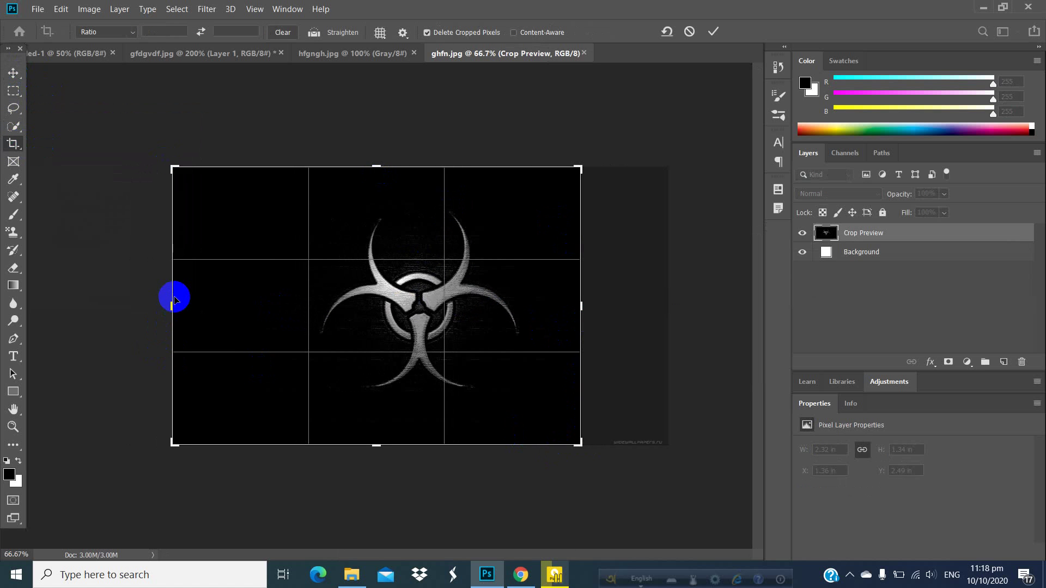
left_click_drag(171, 305, 215, 318)
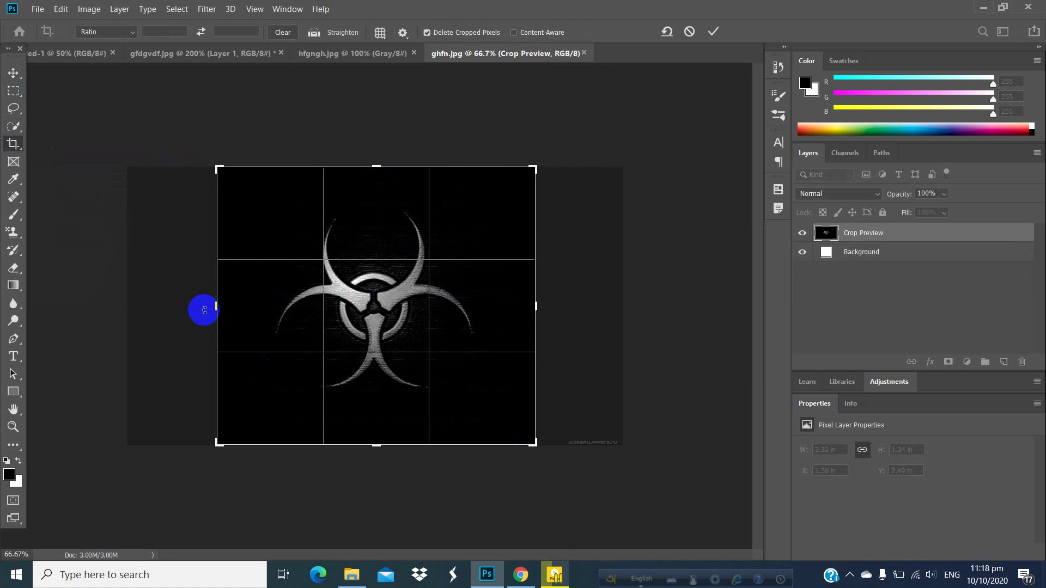
key("Return")
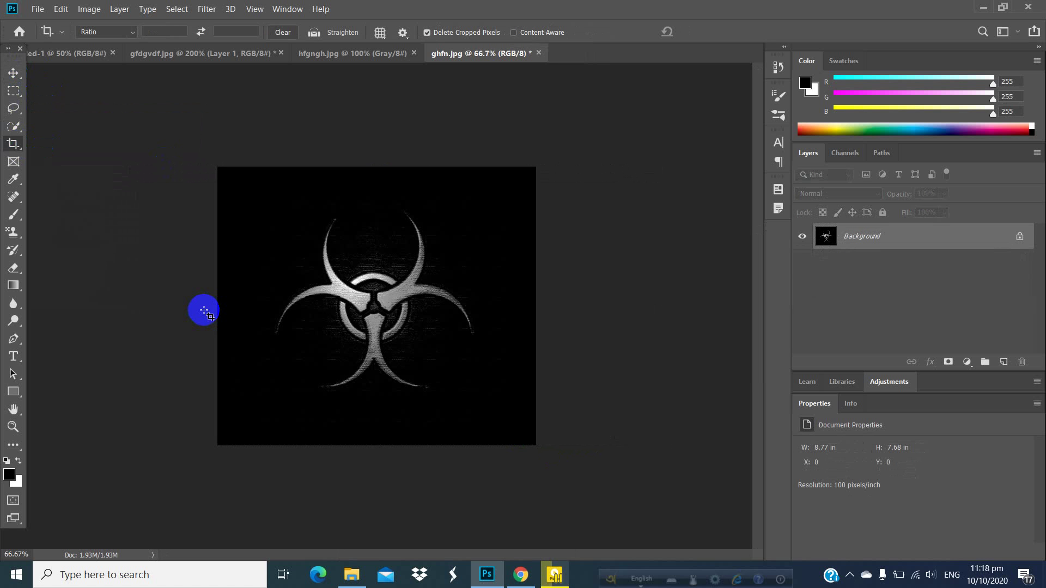
Copy the entire cropped biohazard image and paste it as a new layer into the T-shirt document gfdgvdf.jpg.
key("ctrl+a")
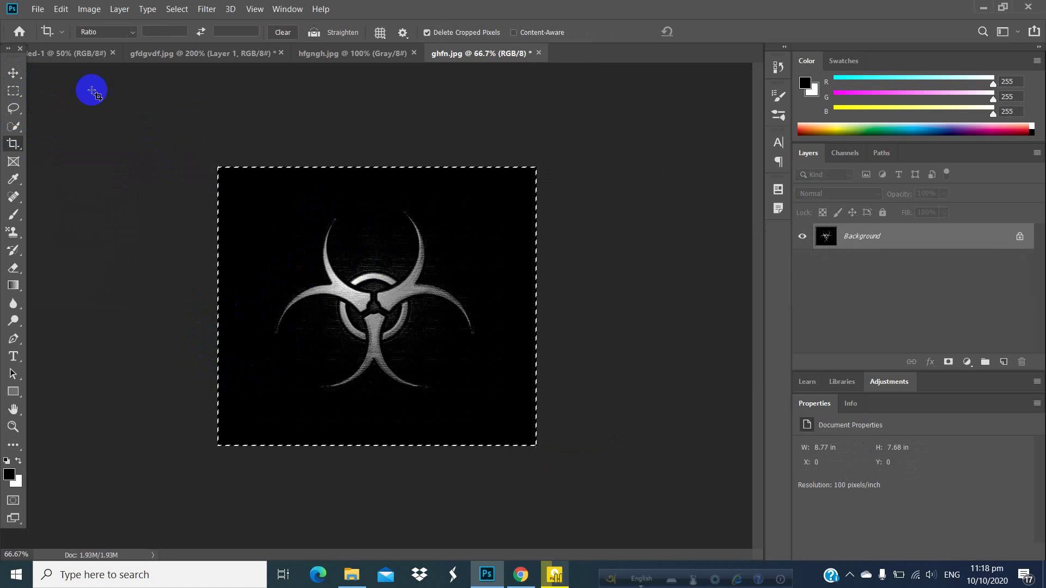
left_click(174, 53)
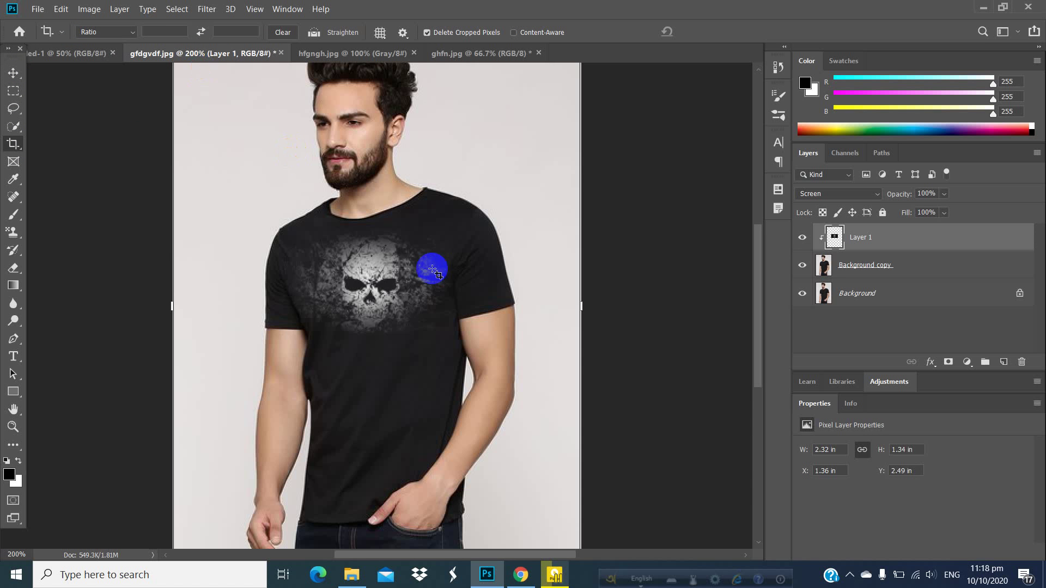
key("ctrl+v")
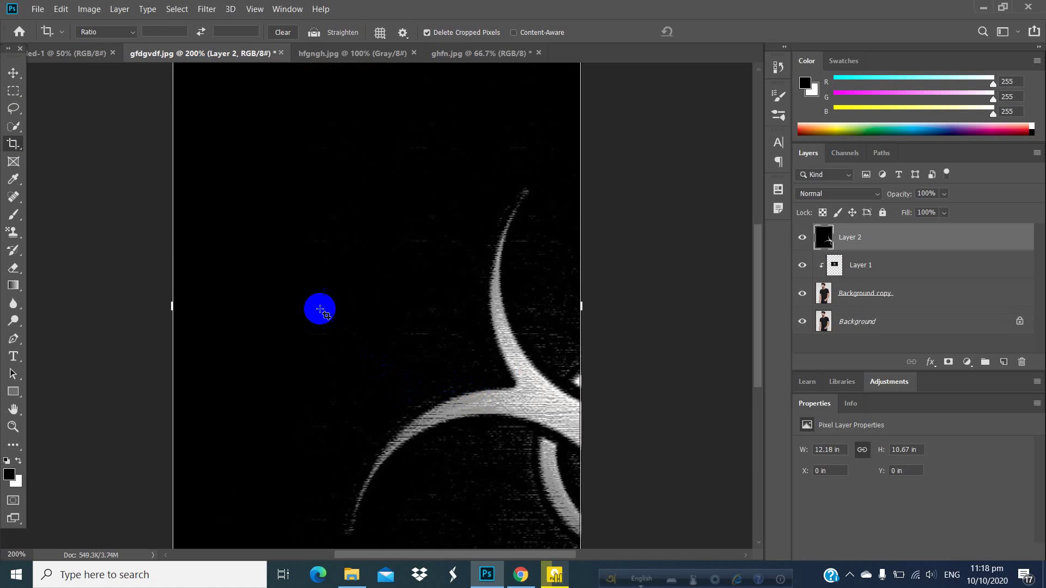
scroll(416, 312, "up", 2)
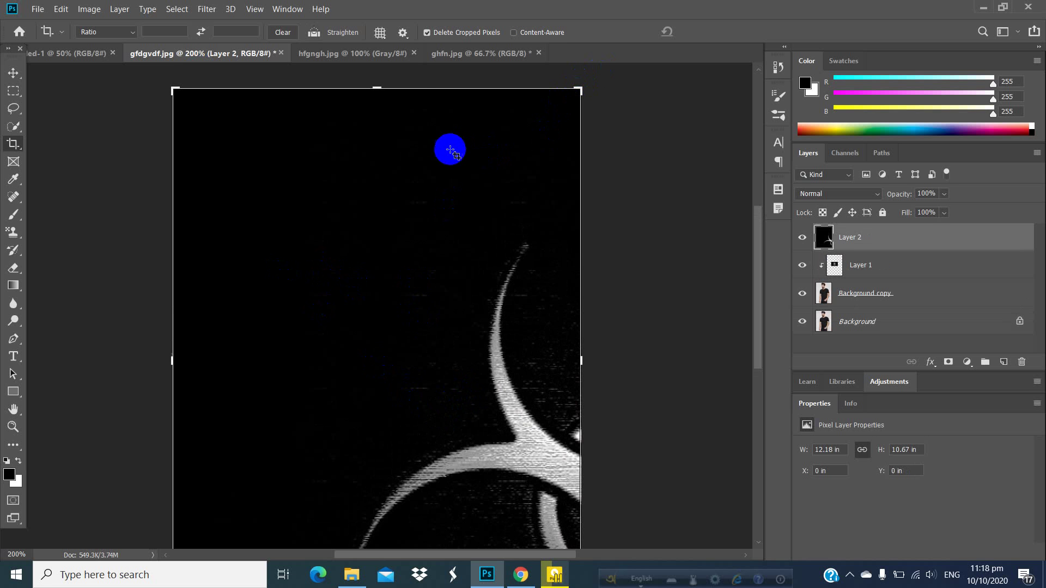
Scale the biohazard layer proportionally to about 11.74% (1.43 × 1.25 in) and place it on the shirt just below the skull.
left_click(12, 73)
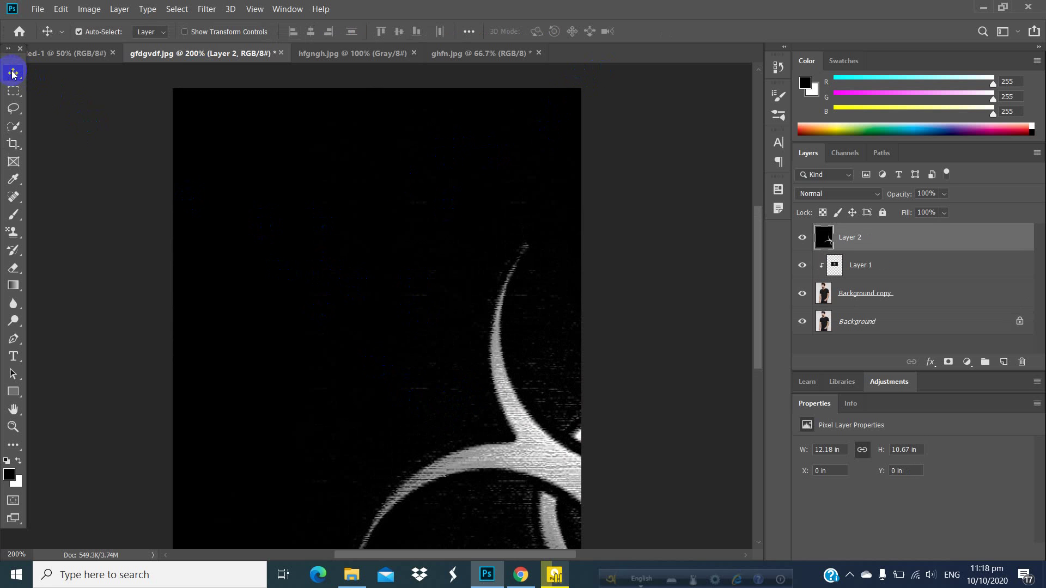
left_click_drag(502, 269, 500, 293)
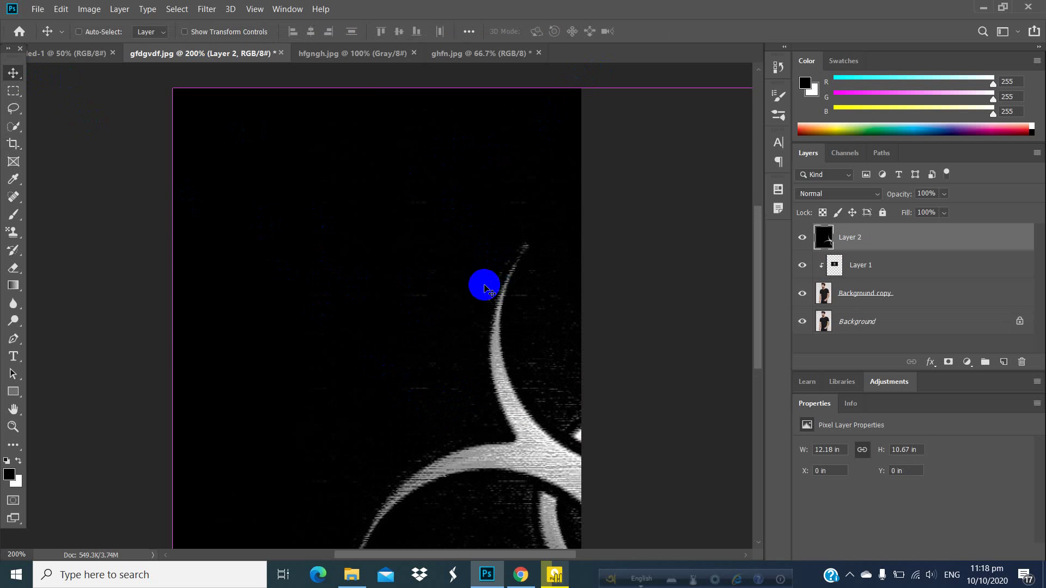
key("ctrl+t")
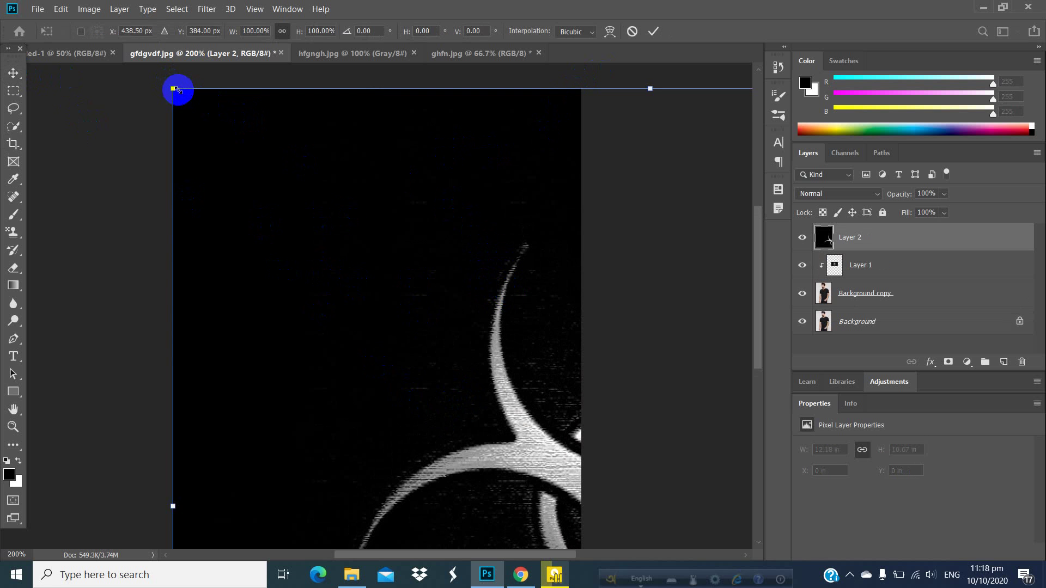
left_click_drag(174, 88, 673, 448)
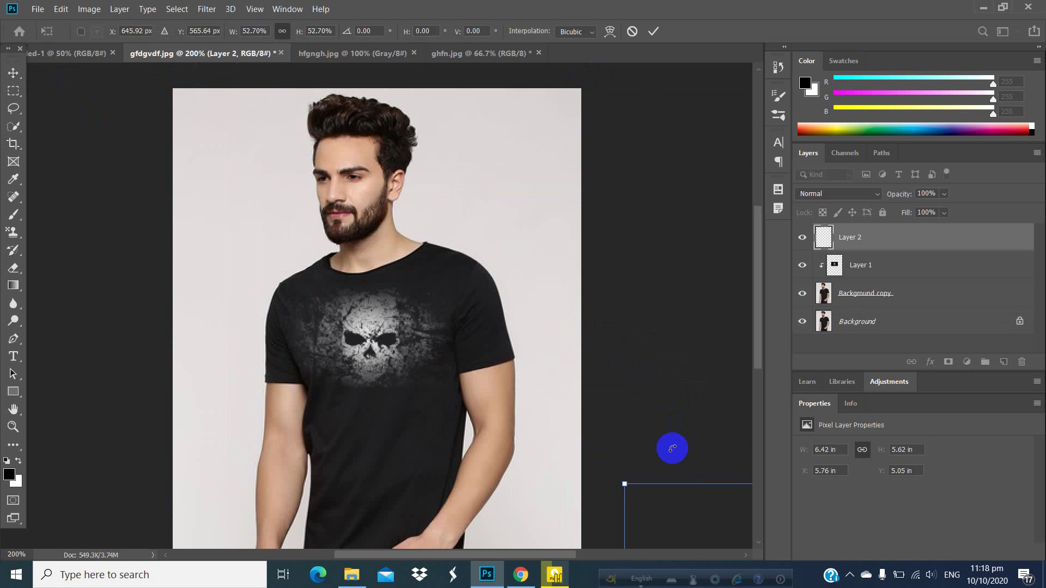
left_click_drag(695, 514, 203, 166)
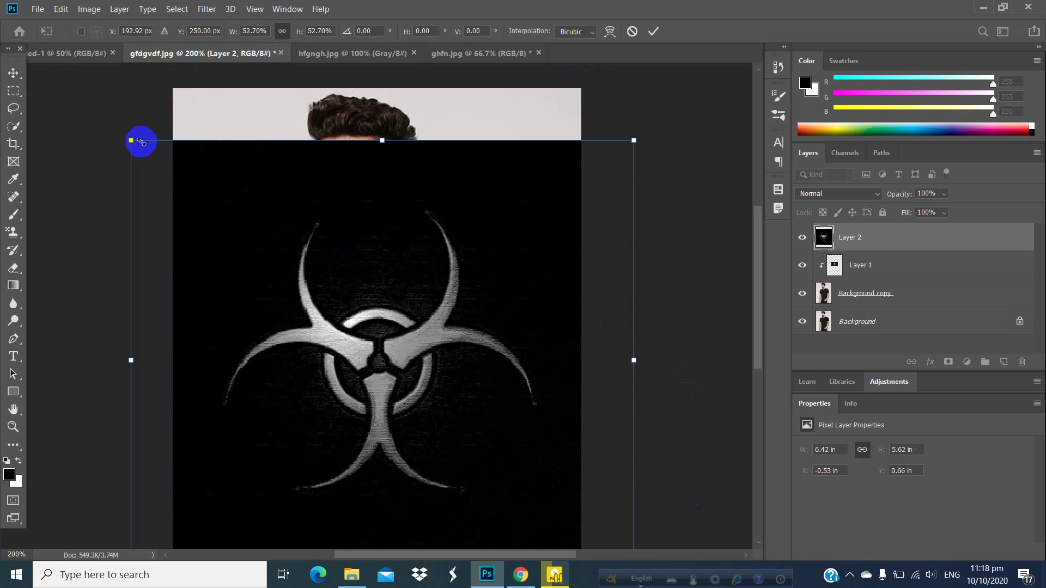
left_click_drag(131, 142, 350, 417)
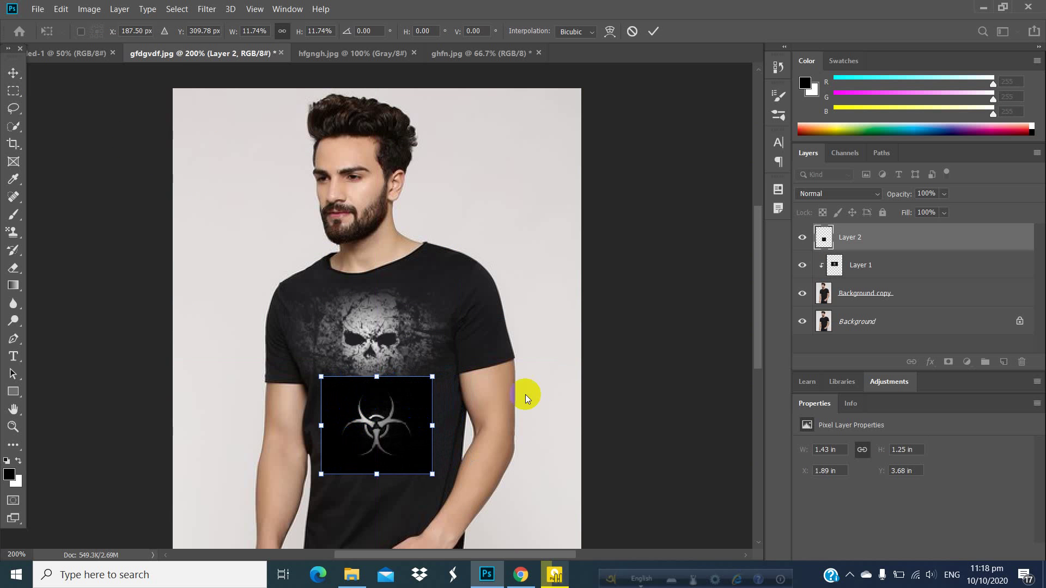
Set the biohazard layer's blend mode to Screen, apply the transform, and move it slightly lower on the shirt, to about X 1.81 in, Y 3.82 in.
left_click(858, 193)
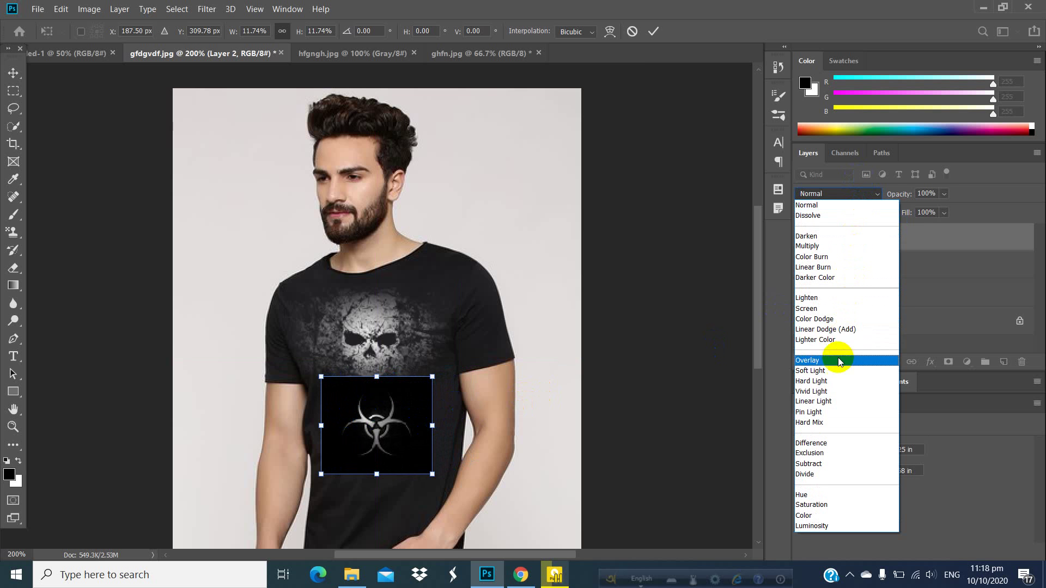
left_click(825, 310)
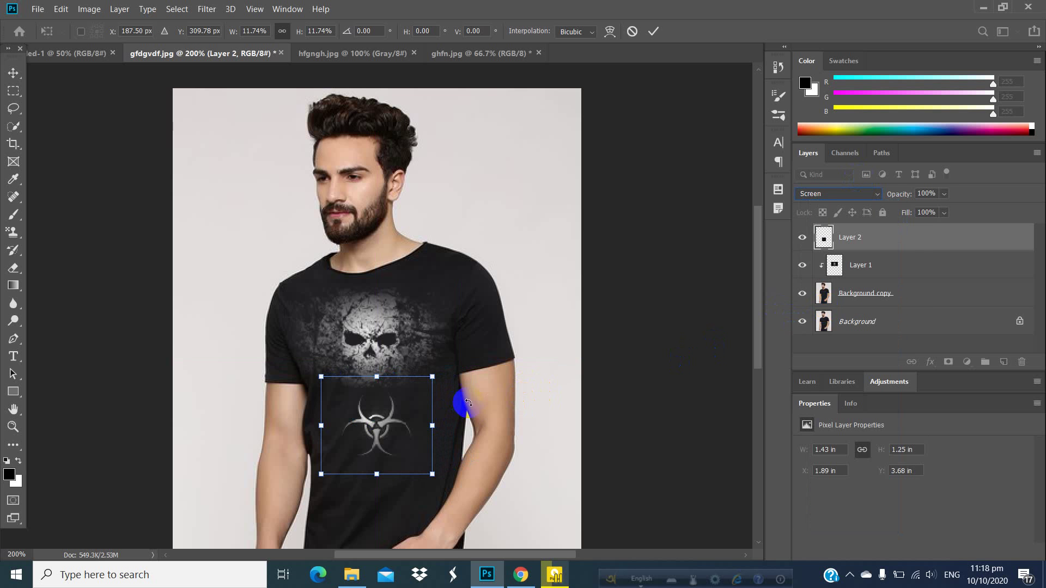
left_click(11, 73)
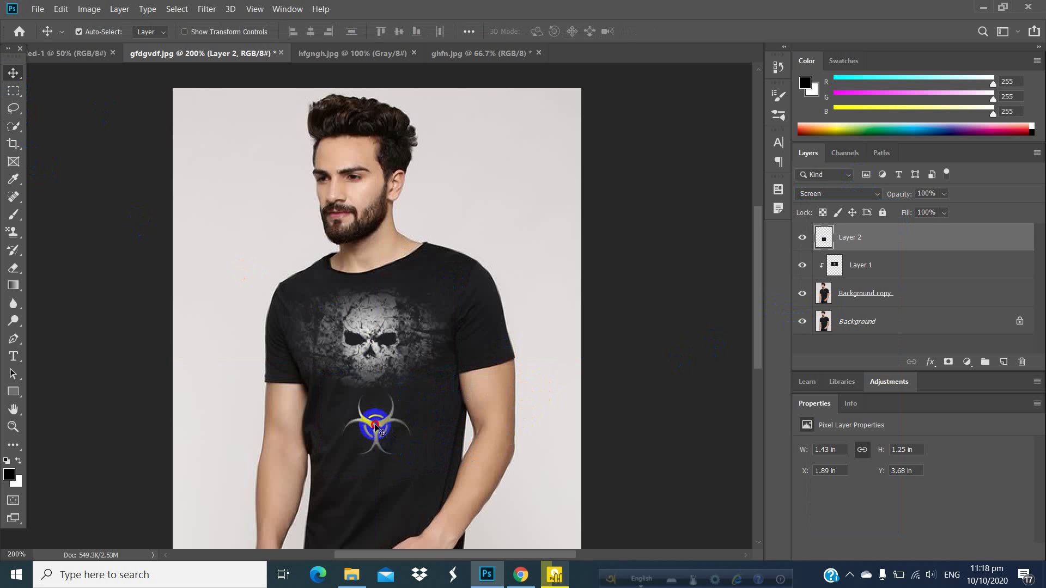
left_click_drag(372, 430, 369, 436)
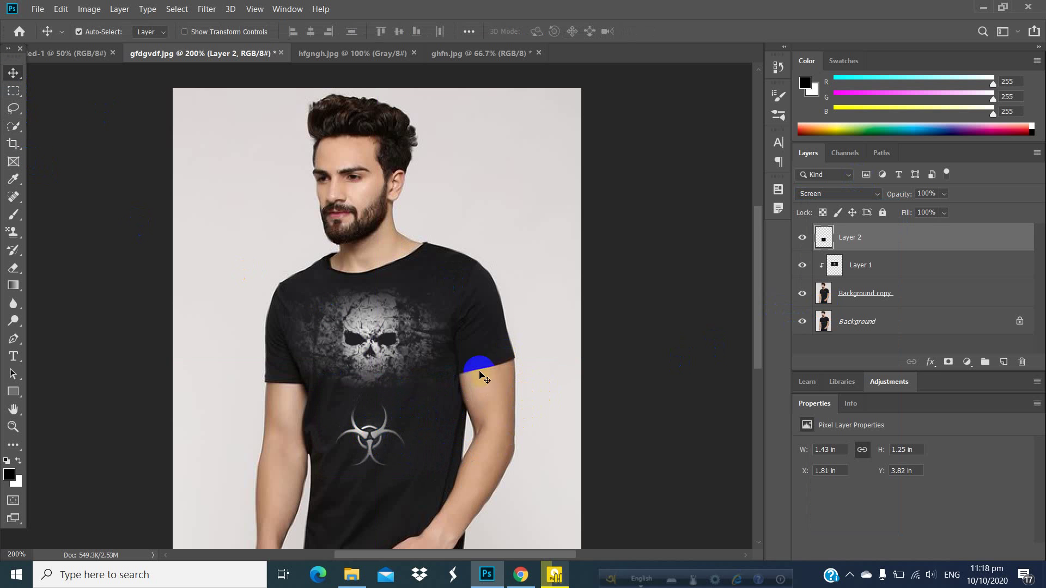
left_click(489, 228)
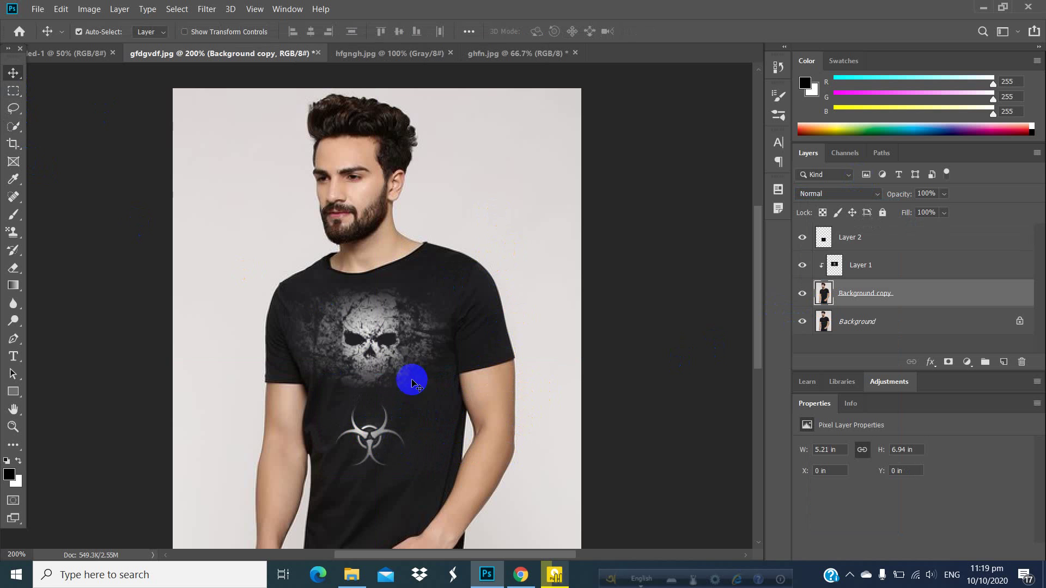
left_click_drag(370, 442, 369, 437)
left_click(526, 180)
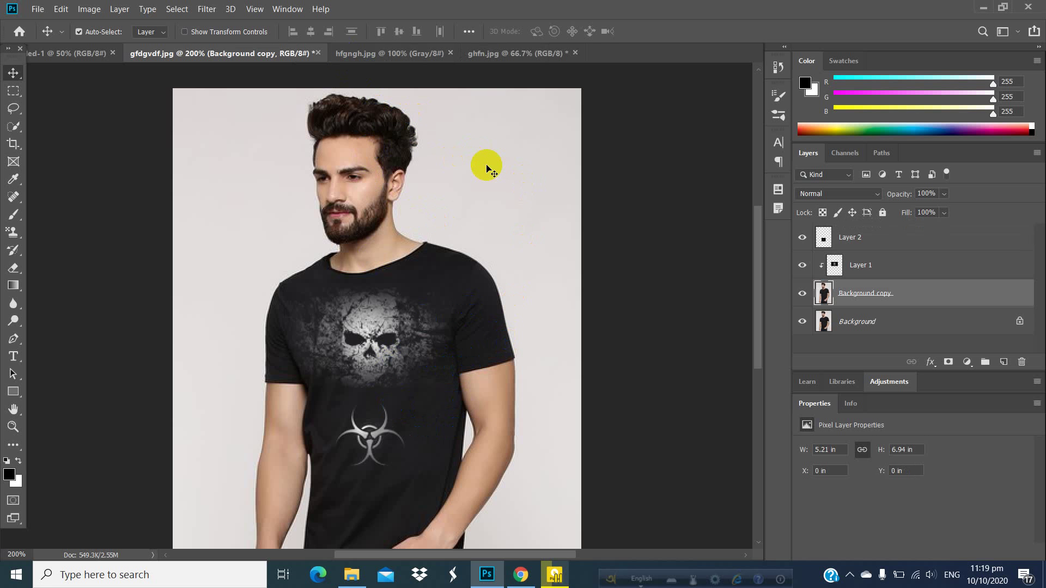
Open the colorful powder explosion image utr.jpg from the New Photo folder.
left_click(260, 55)
left_click(37, 9)
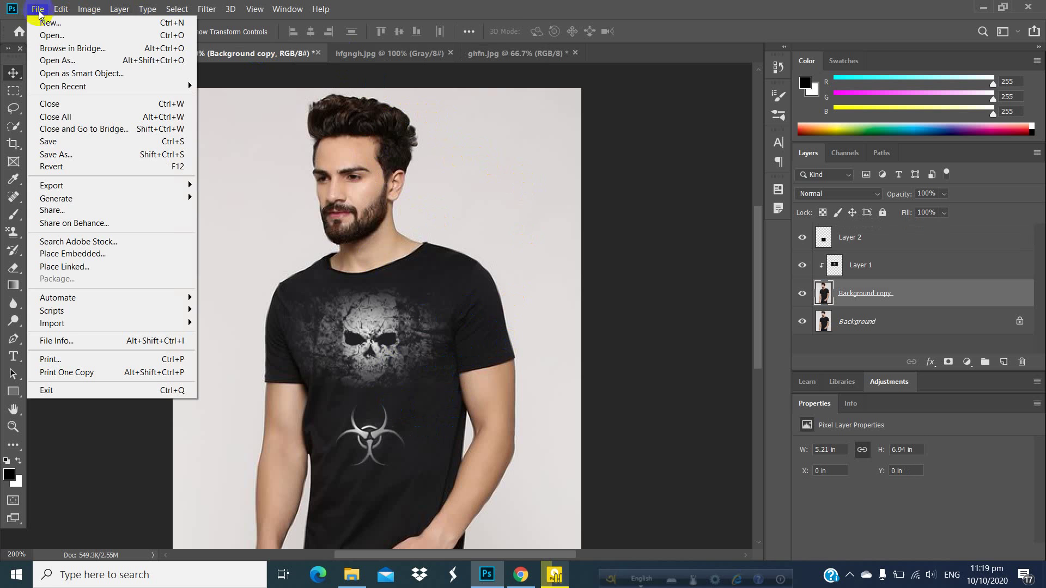
left_click(87, 57)
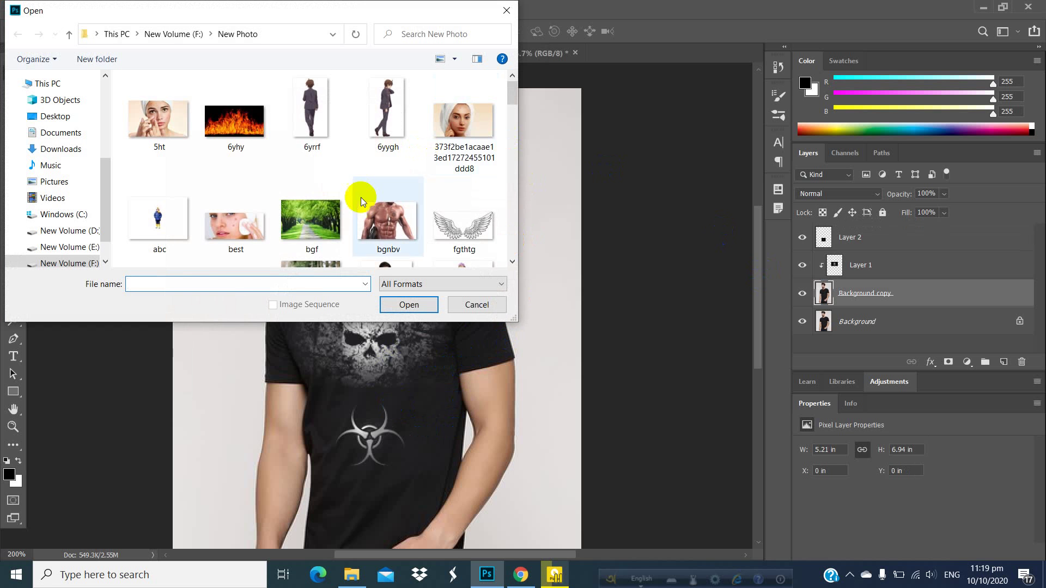
scroll(327, 213, "down", 5)
scroll(305, 213, "down", 15)
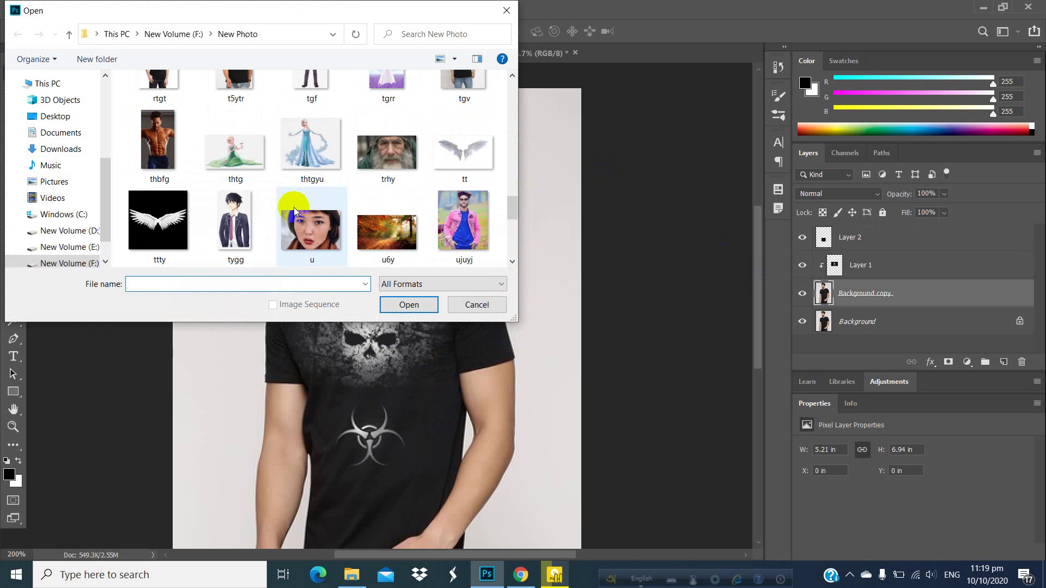
scroll(302, 203, "down", 5)
scroll(306, 200, "up", 6)
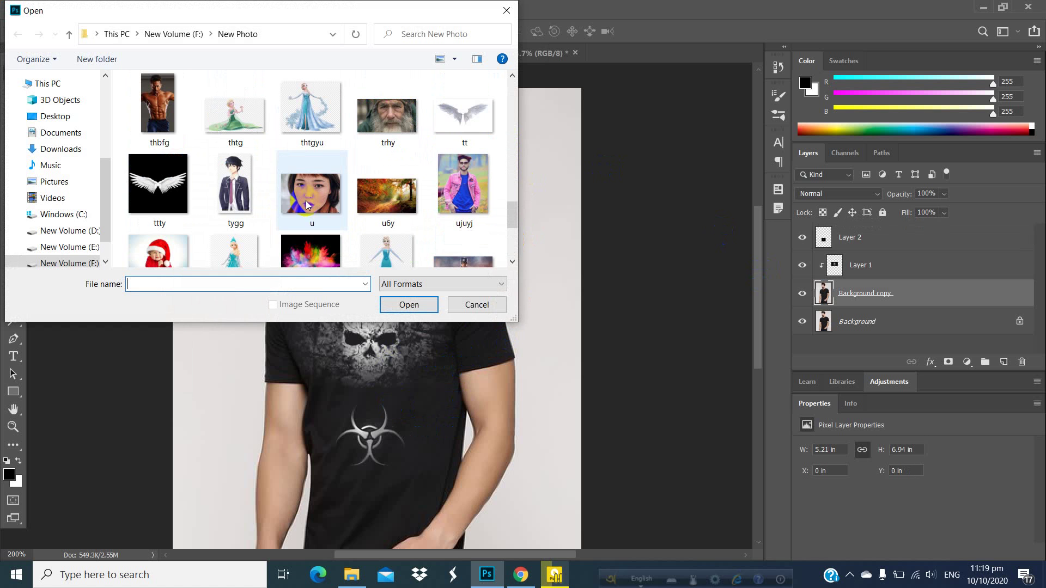
scroll(306, 201, "down", 3)
scroll(308, 201, "up", 10)
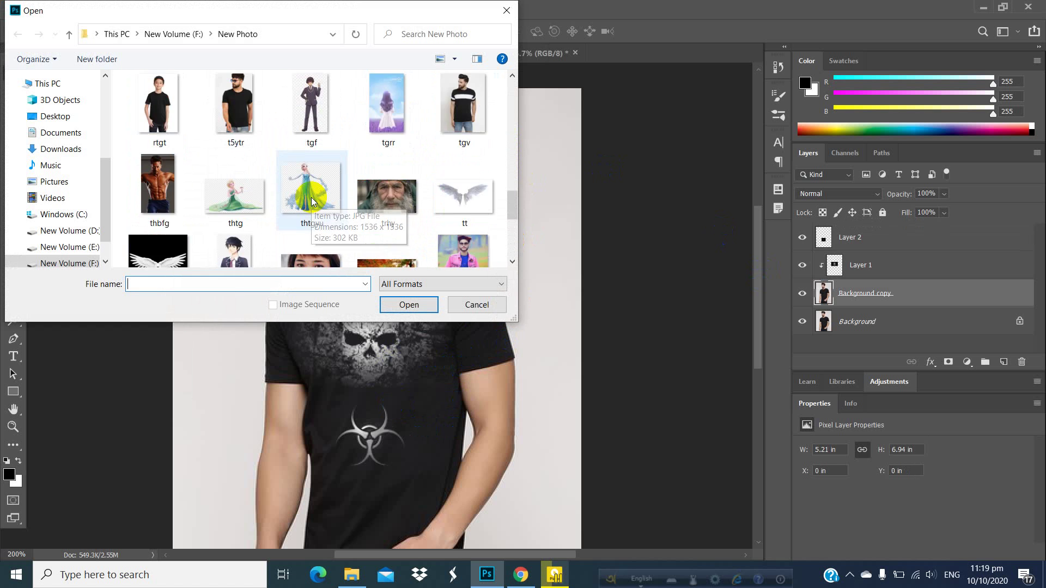
scroll(313, 201, "up", 2)
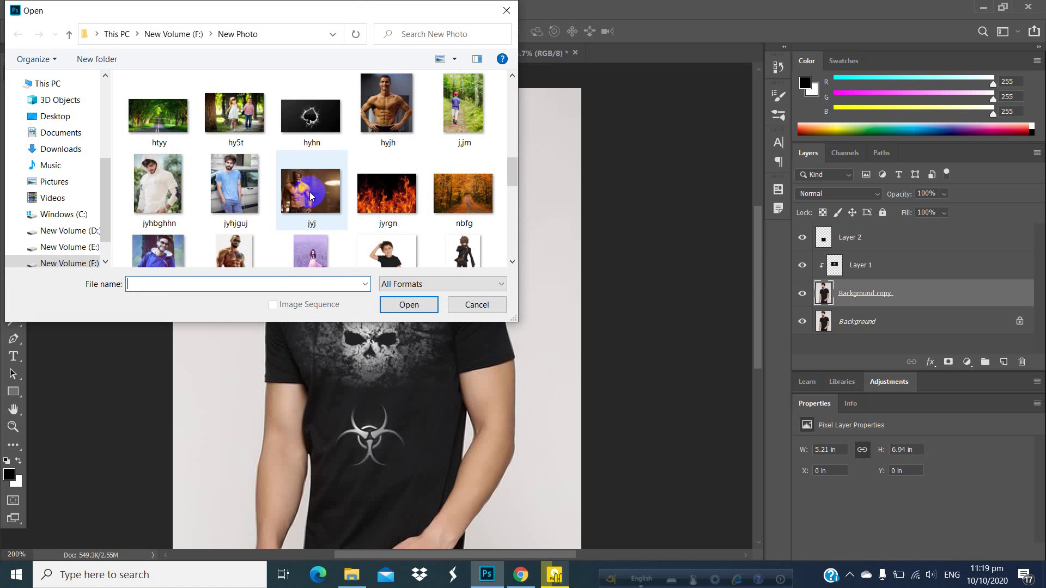
scroll(311, 196, "up", 4)
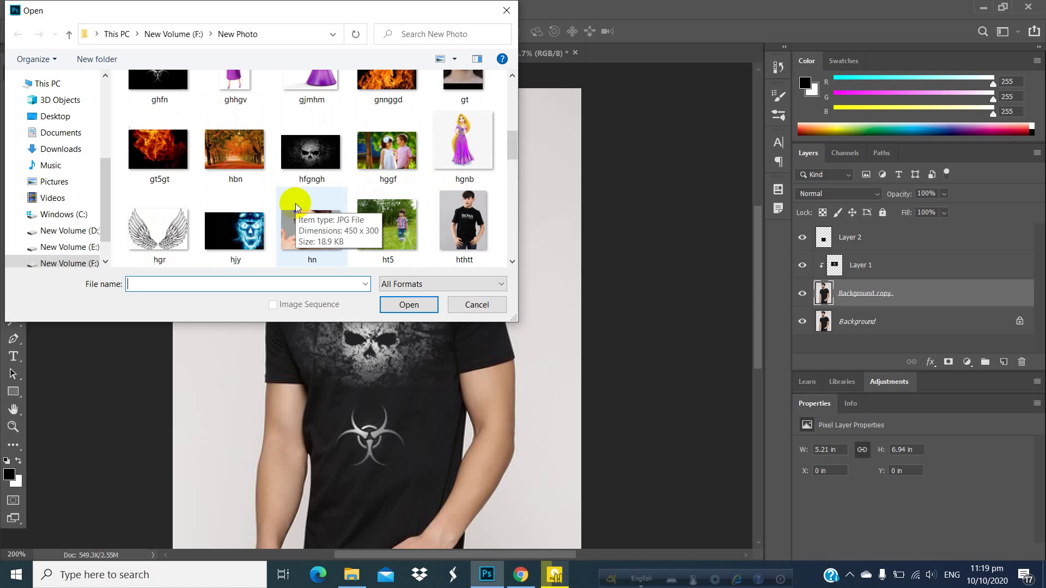
scroll(295, 204, "down", 5)
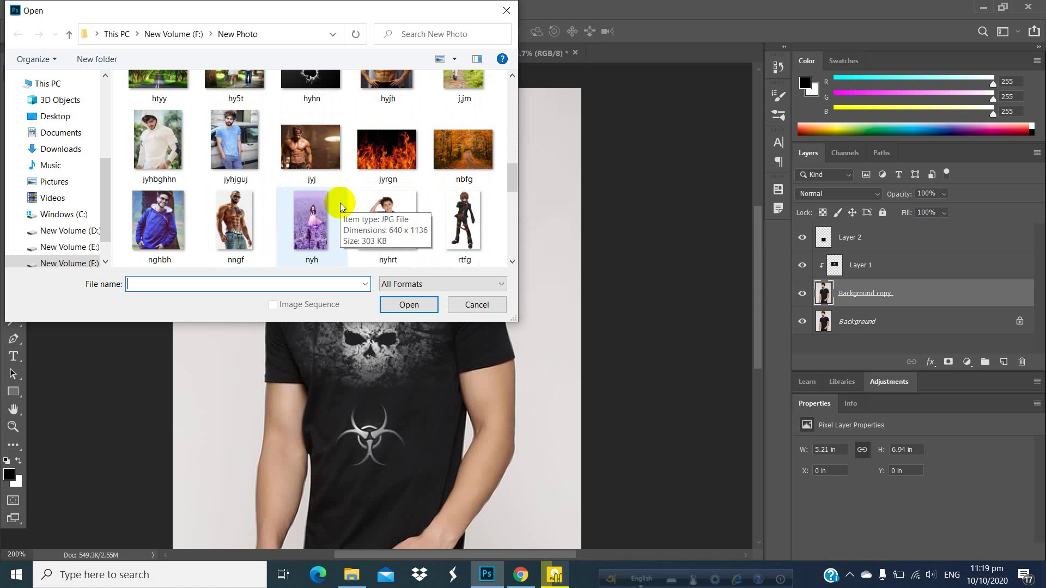
scroll(340, 202, "down", 6)
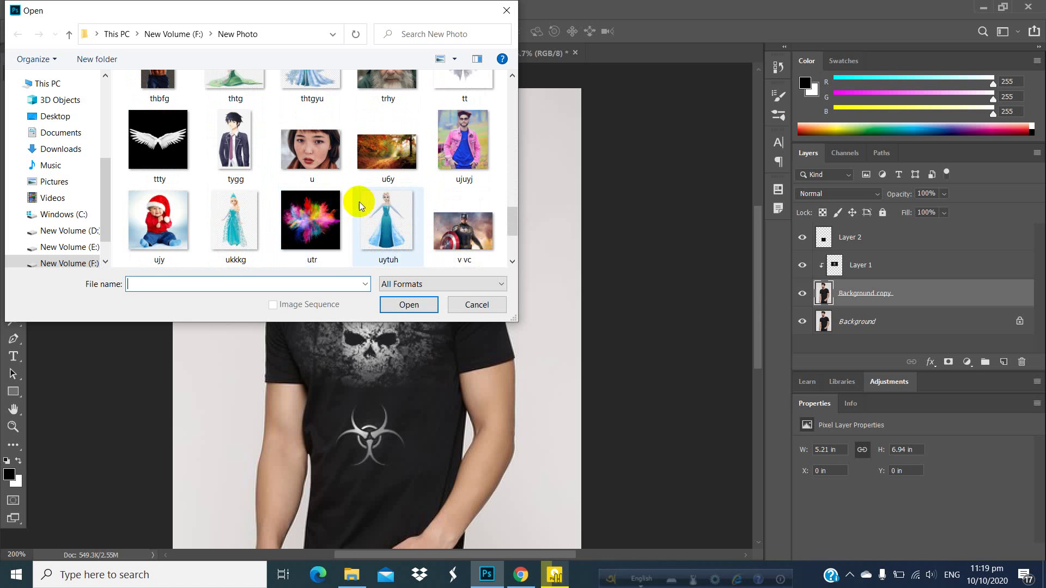
left_click(311, 219)
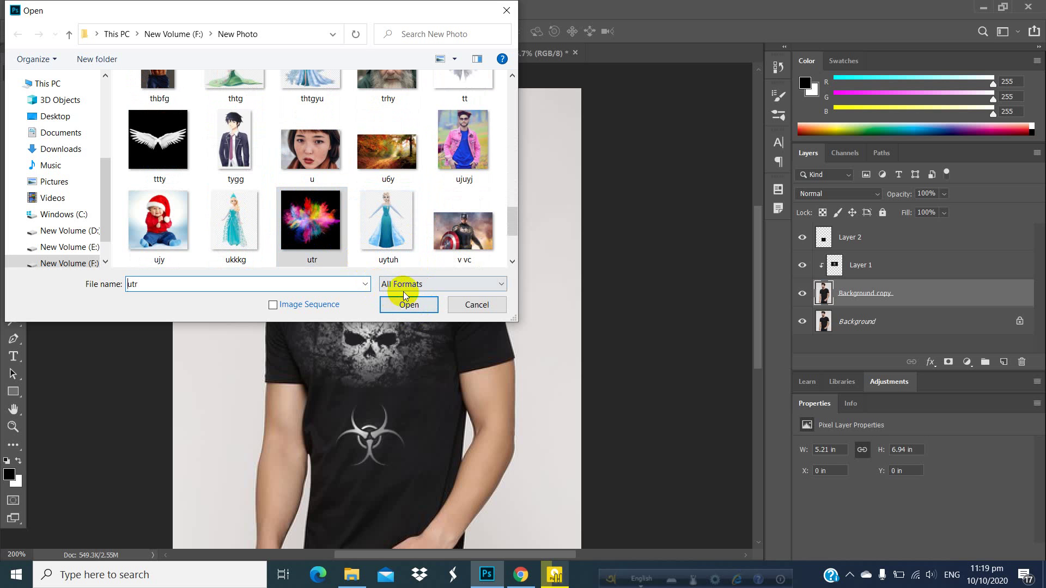
left_click(304, 205)
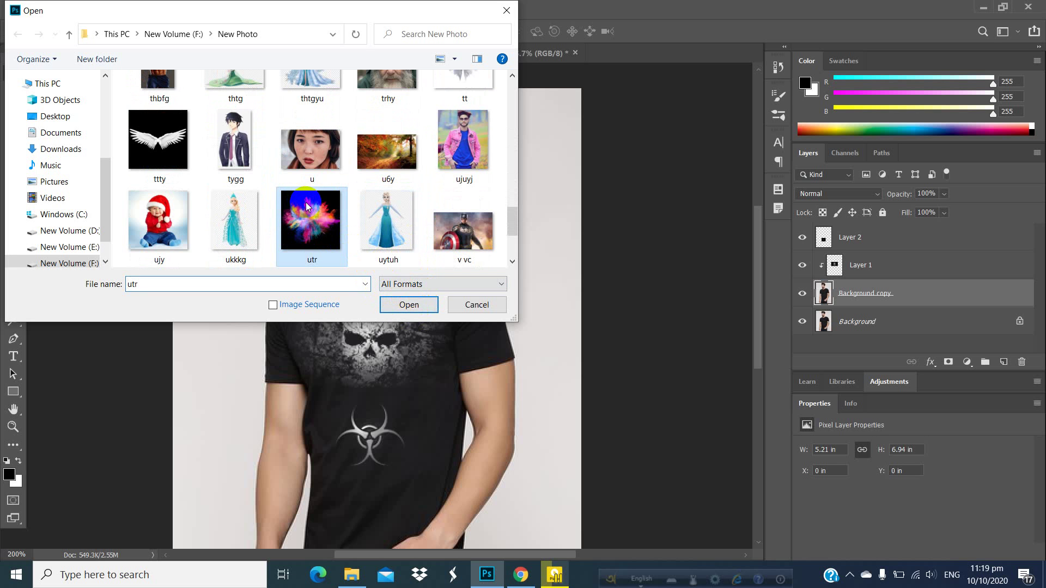
double_click(306, 203)
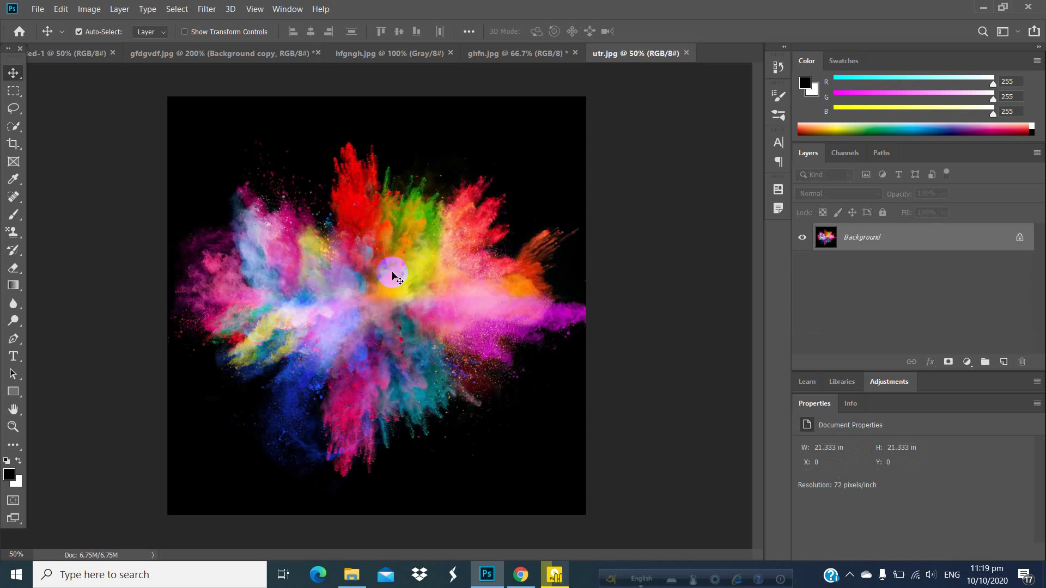
Copy the whole powder explosion image into gfdgvdf.jpg as a layer directly above Background copy, clipped to it.
key("ctrl+a")
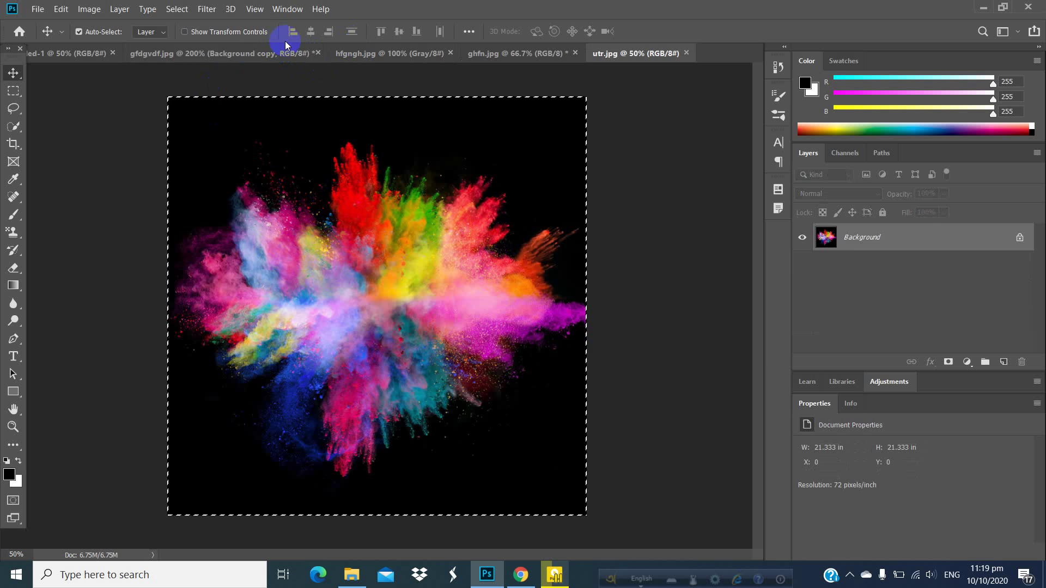
left_click(301, 55)
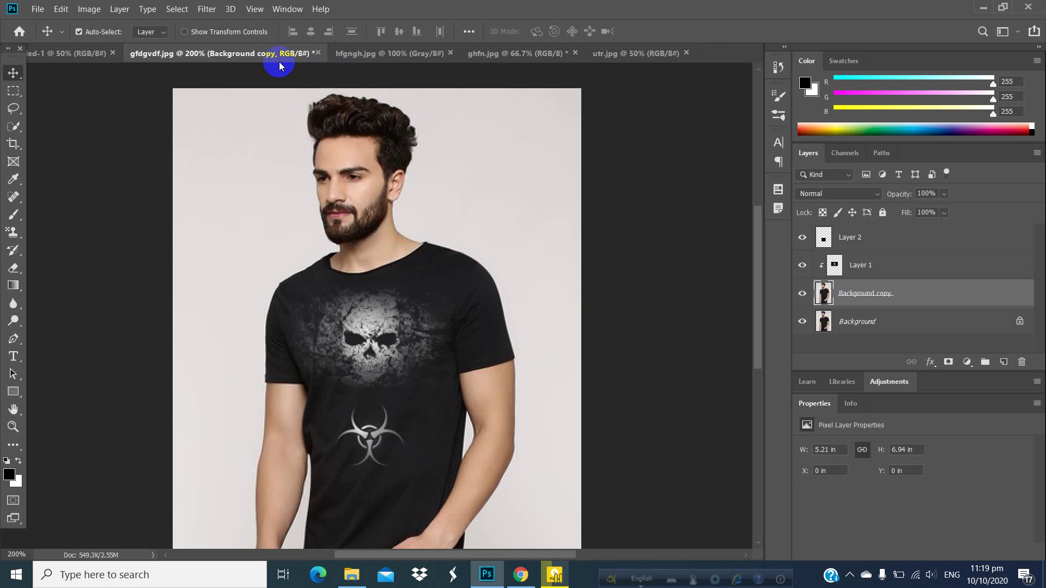
right_click(279, 61)
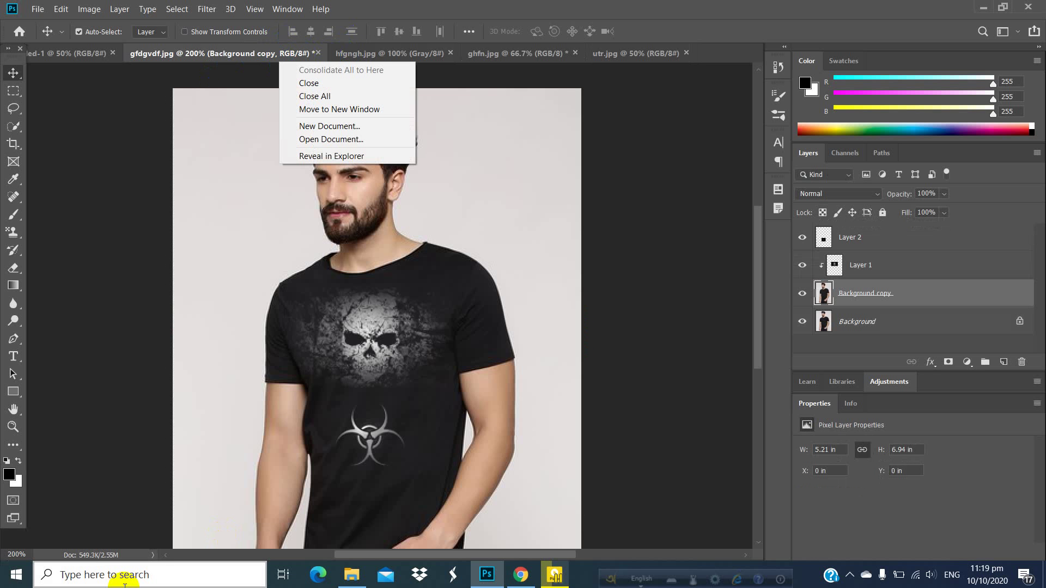
left_click(710, 302)
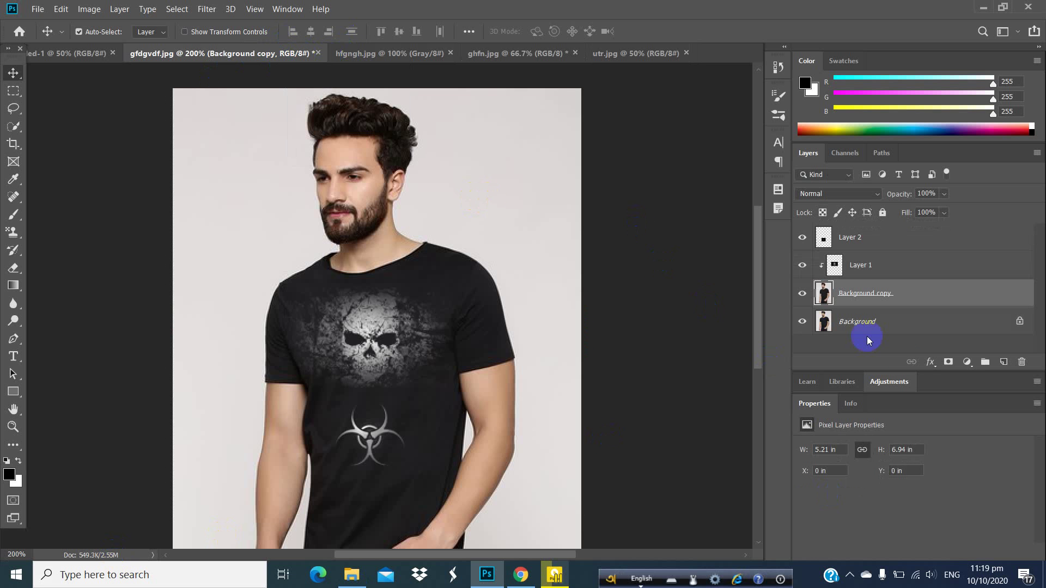
key("ctrl+v")
key("ctrl+alt+g")
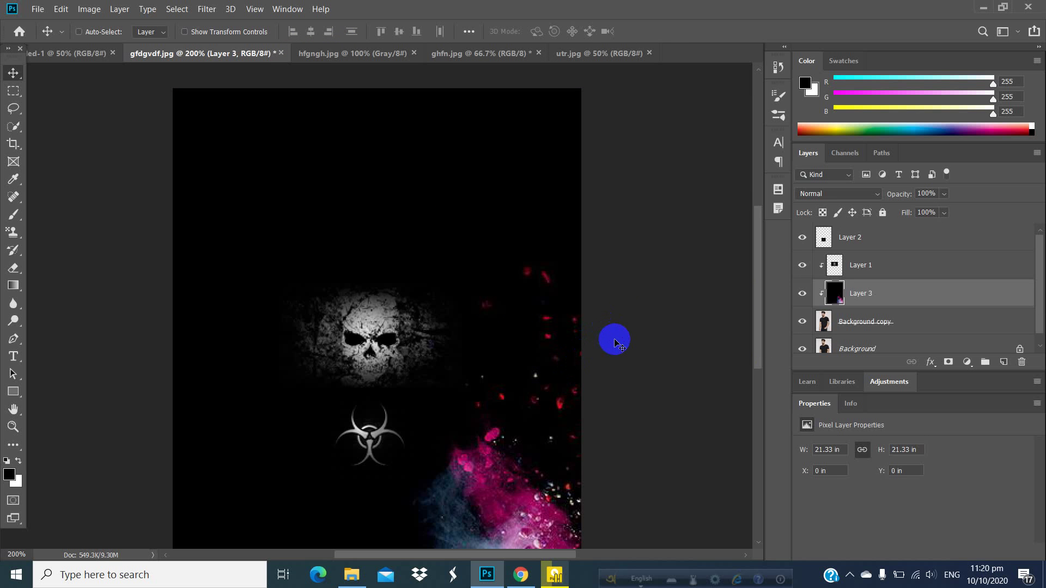
Scale the powder explosion layer proportionally to about 4.79% (1.02 × 1.02 in) and place it over the man's hair.
key("ctrl+t")
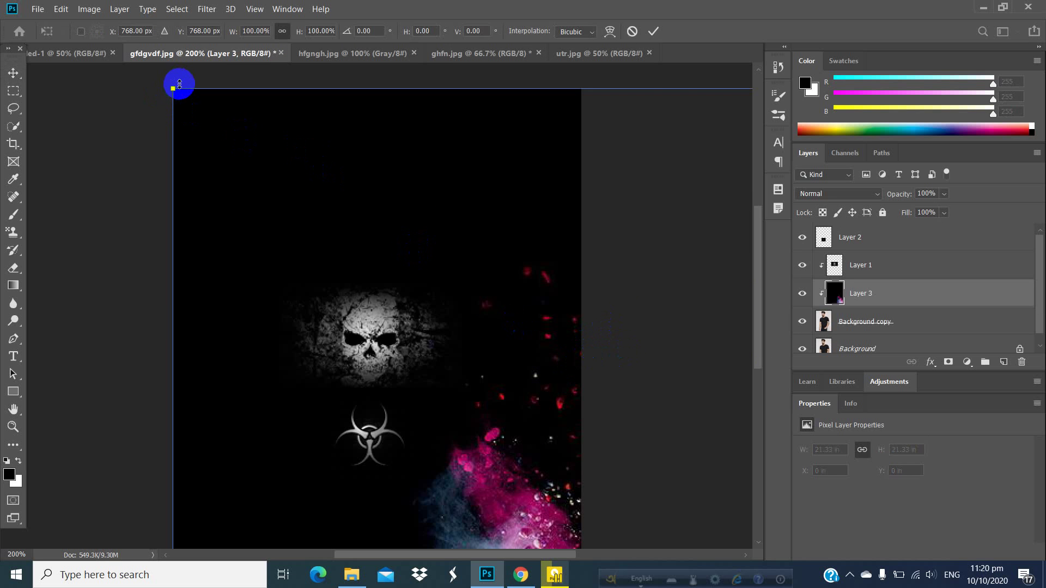
left_click_drag(173, 91, 639, 414)
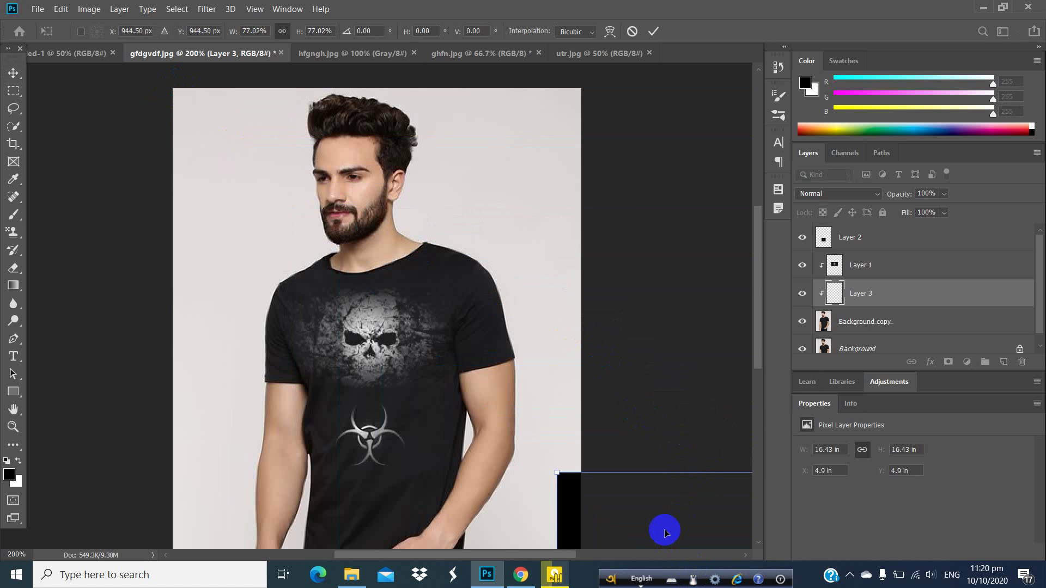
left_click_drag(665, 528, 284, 156)
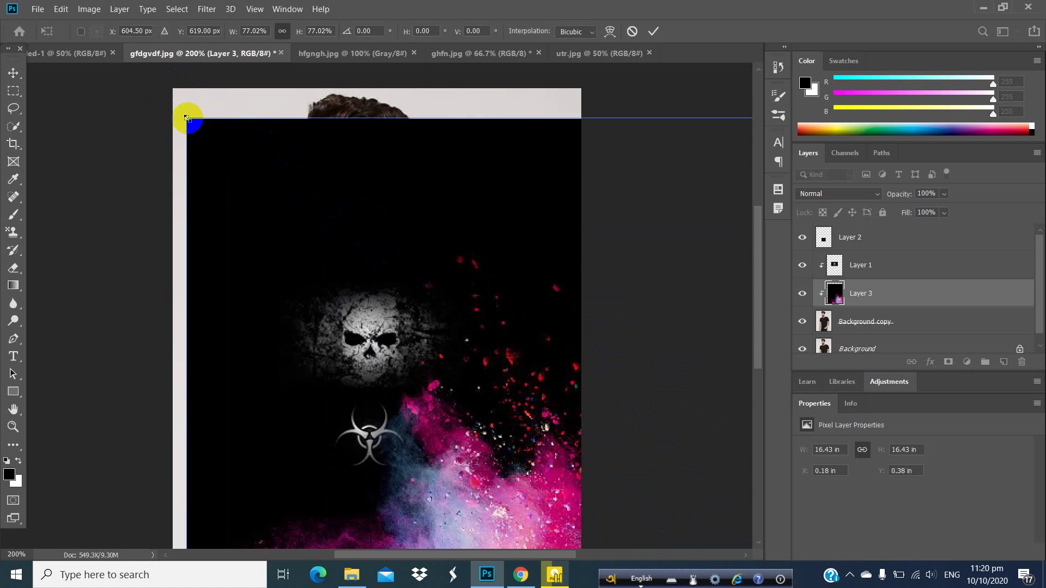
left_click_drag(184, 117, 284, 177)
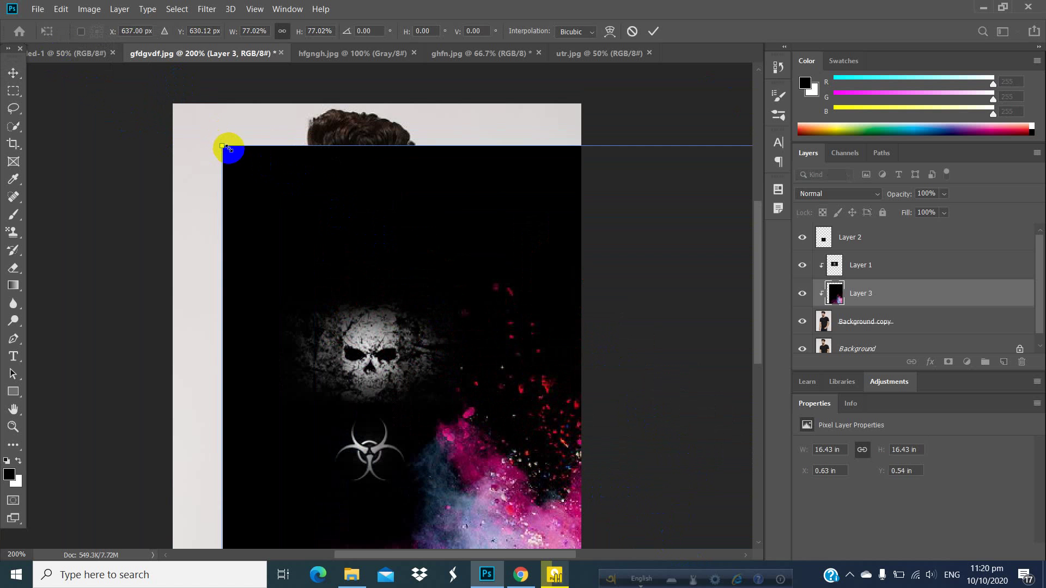
left_click_drag(223, 145, 623, 474)
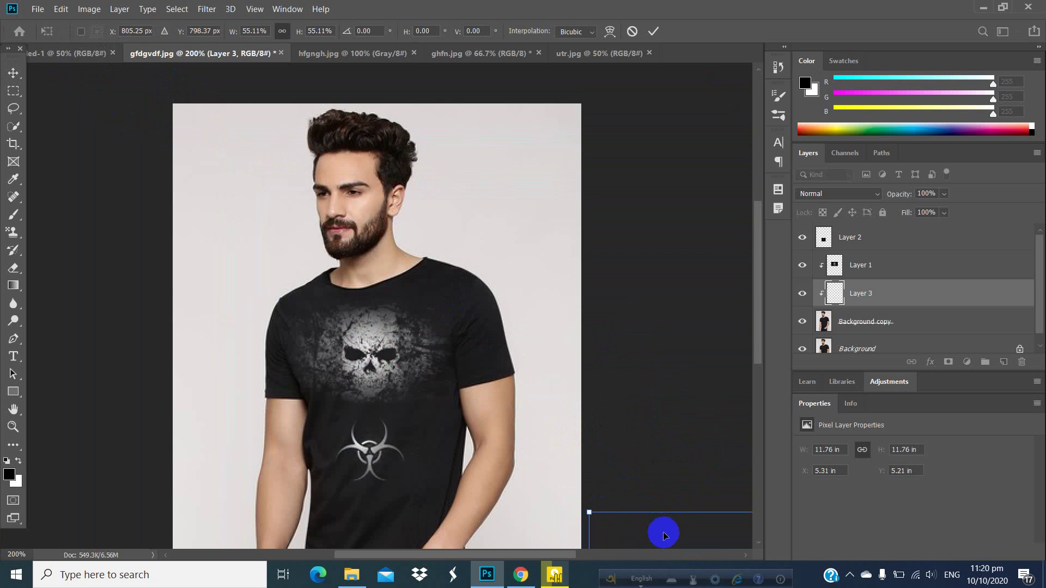
left_click_drag(663, 532, 527, 514)
left_click_drag(626, 516, 276, 235)
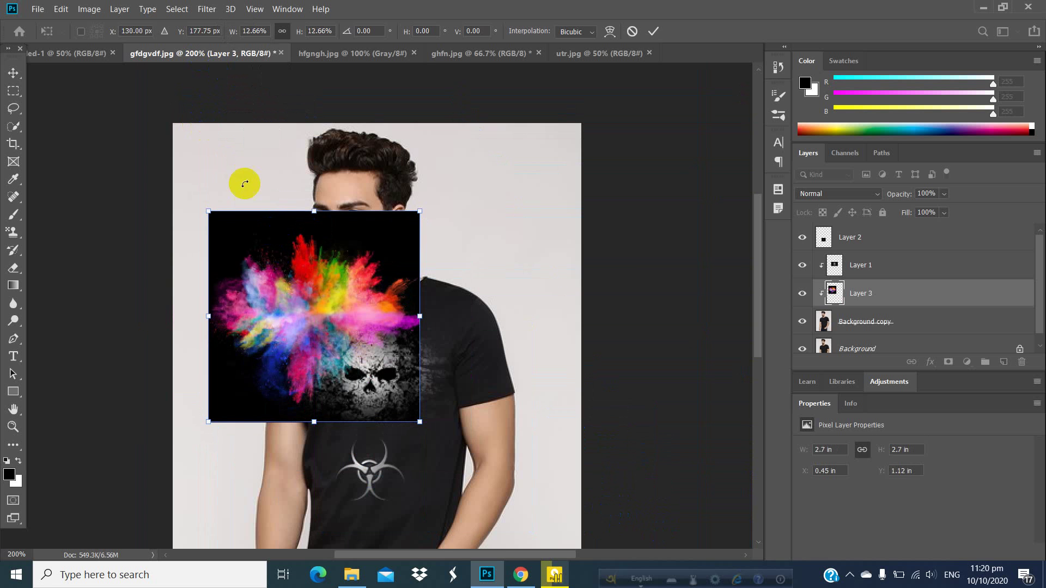
left_click_drag(210, 213, 320, 364)
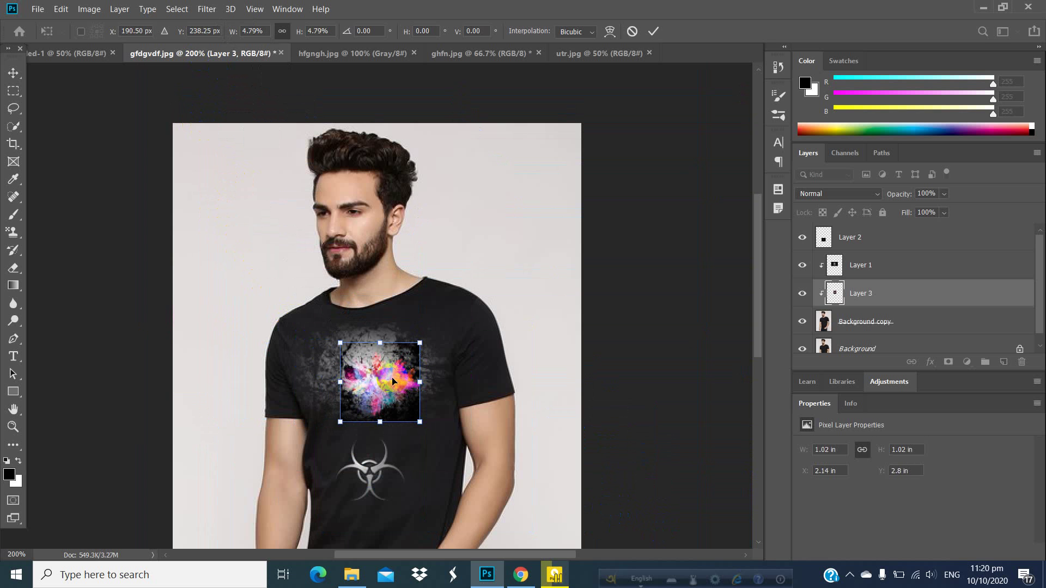
left_click_drag(394, 381, 364, 151)
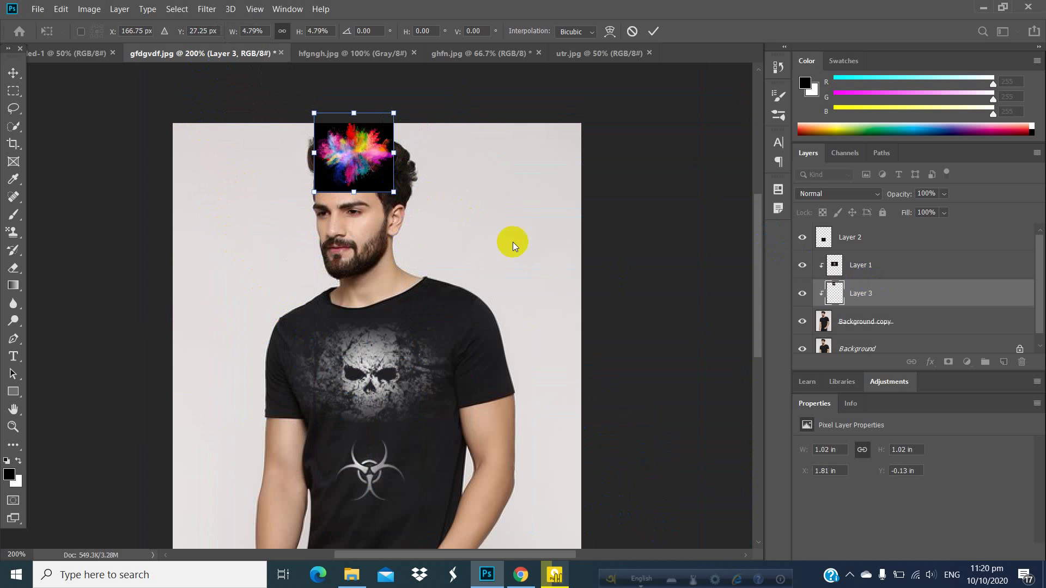
Set the powder explosion layer's blend mode to Screen and fit it over the hair at about 4.46% (0.95 in), applying the transform.
left_click(867, 194)
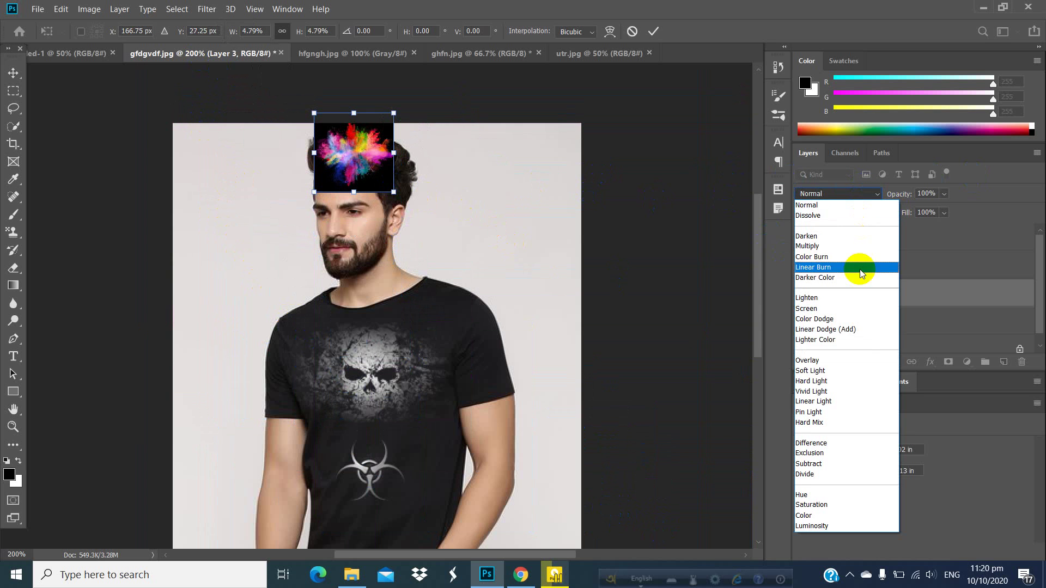
left_click(816, 310)
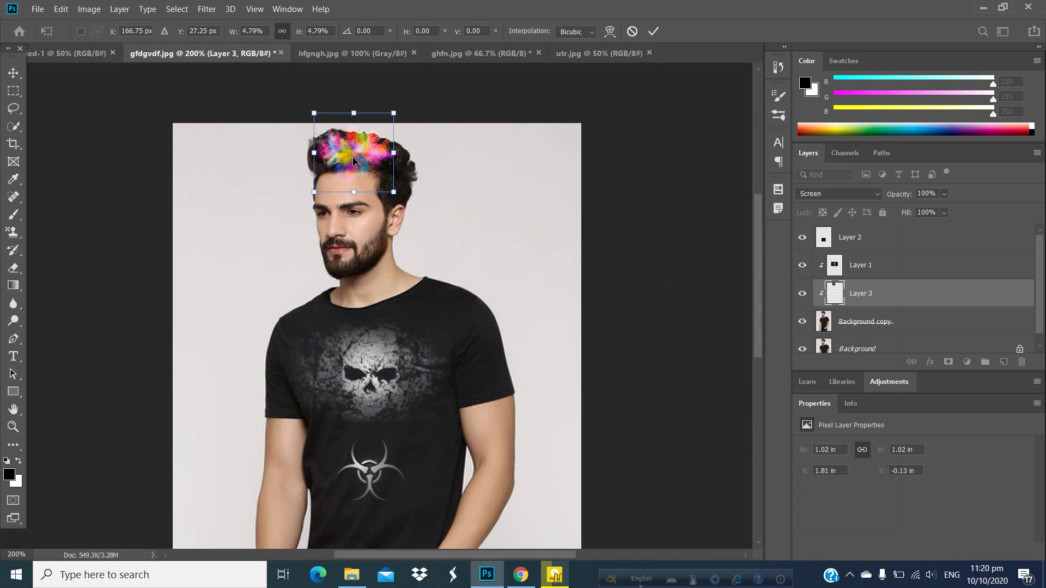
left_click_drag(396, 156, 414, 158)
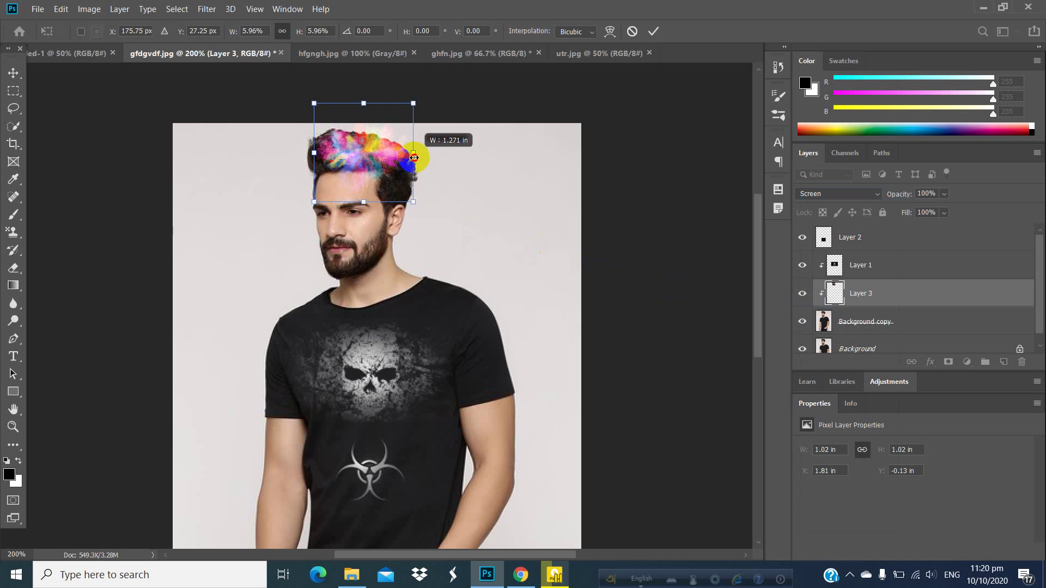
left_click_drag(363, 202, 352, 159)
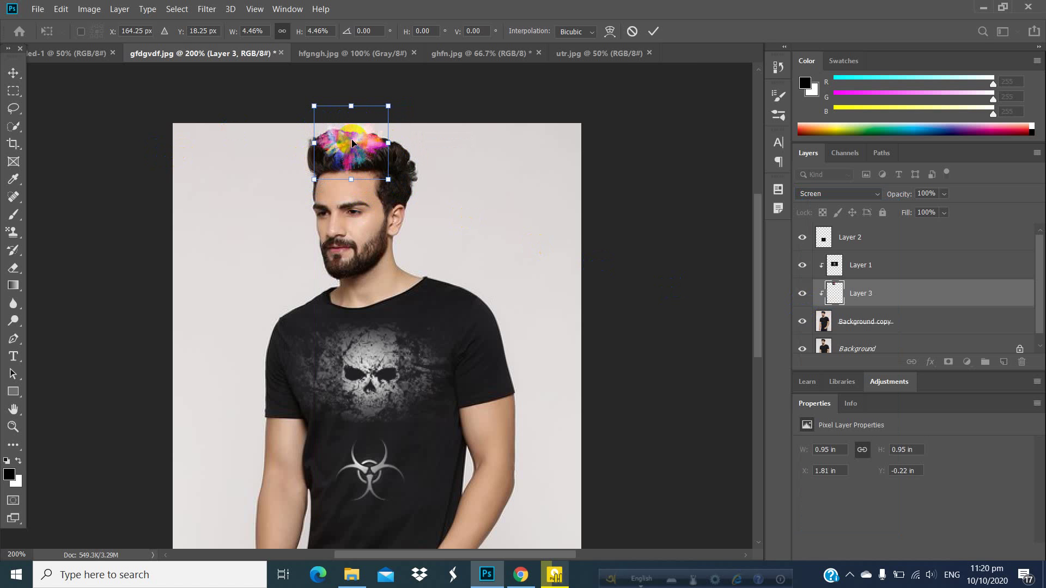
left_click_drag(353, 143, 338, 145)
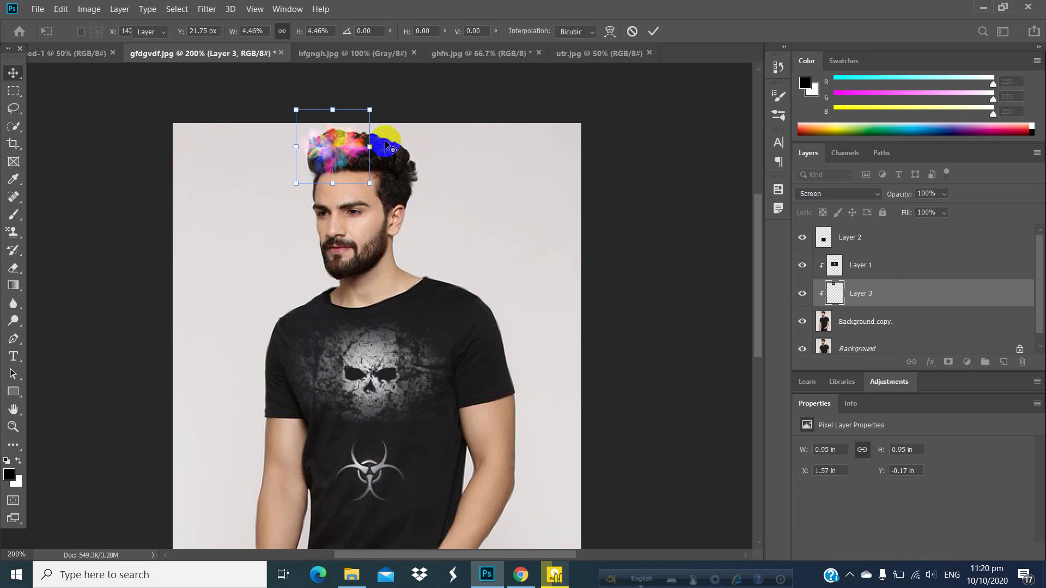
left_click(387, 144)
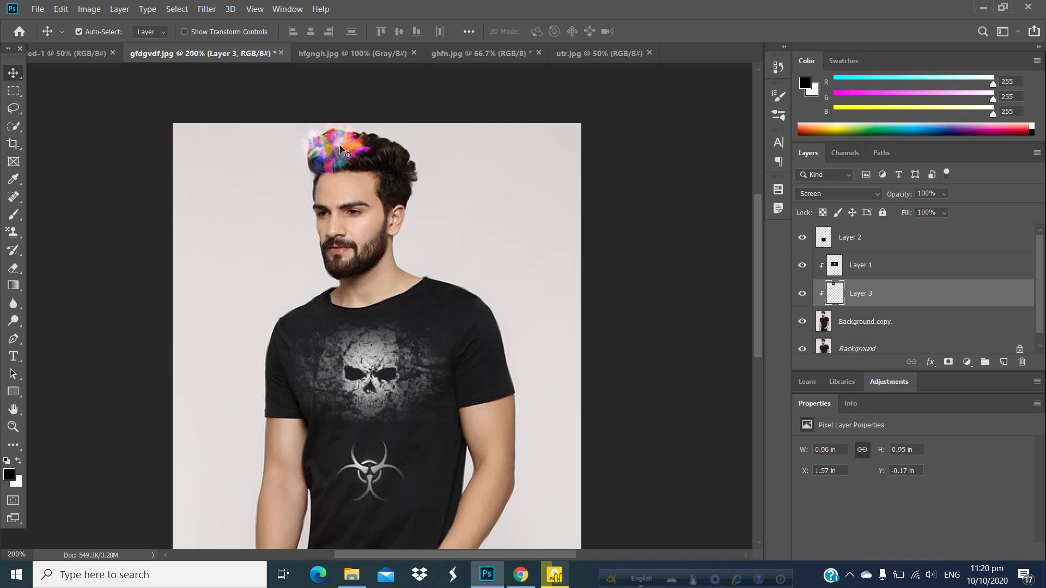
Shrink the powder explosion layer to about 81% and place it on the left part of the hair, at about X 1.67 in, Y 0 in.
left_click_drag(340, 147, 359, 156)
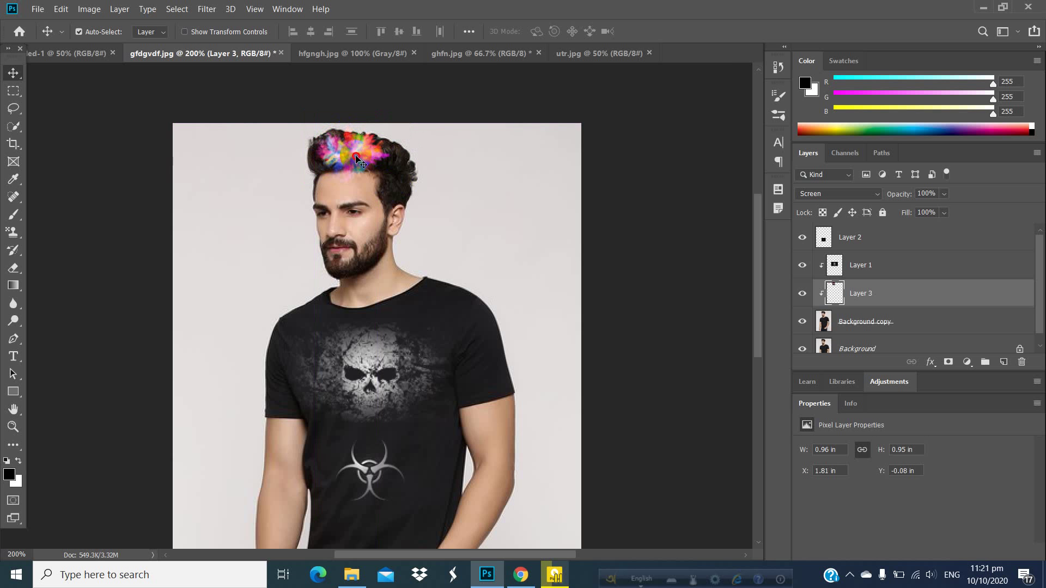
left_click_drag(351, 149, 364, 158)
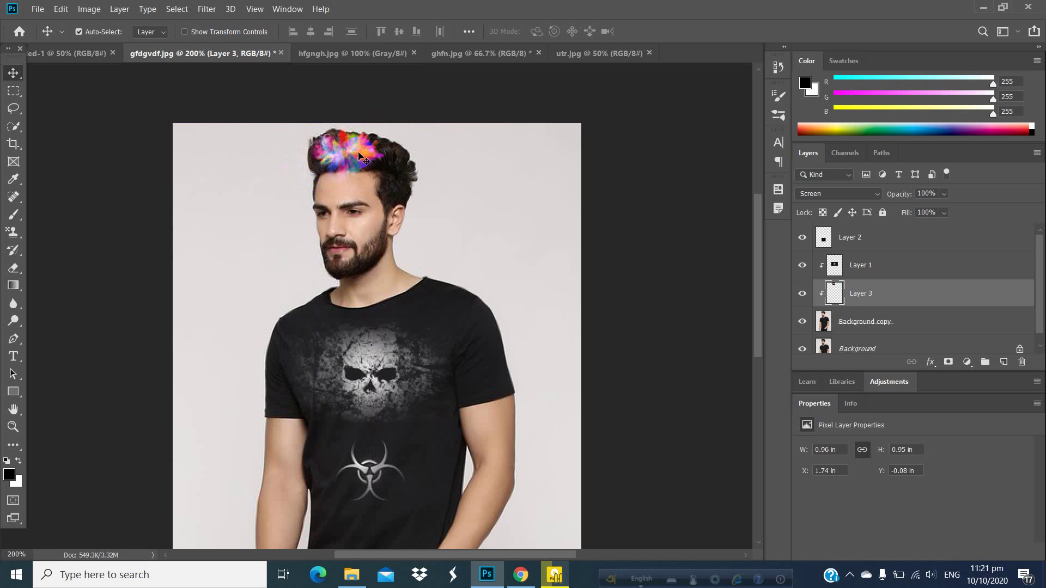
key("ctrl+t")
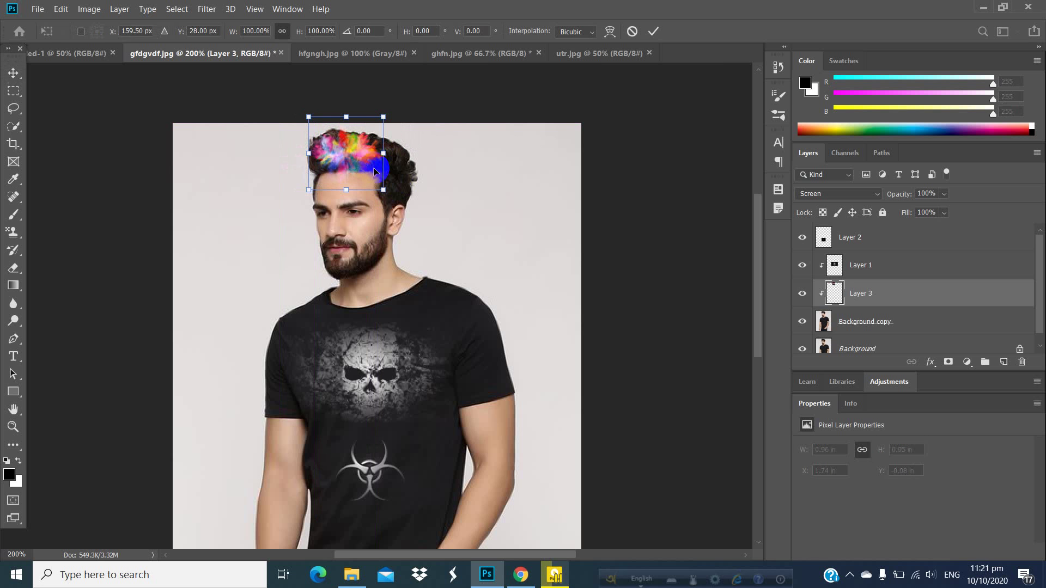
left_click_drag(384, 190, 340, 161)
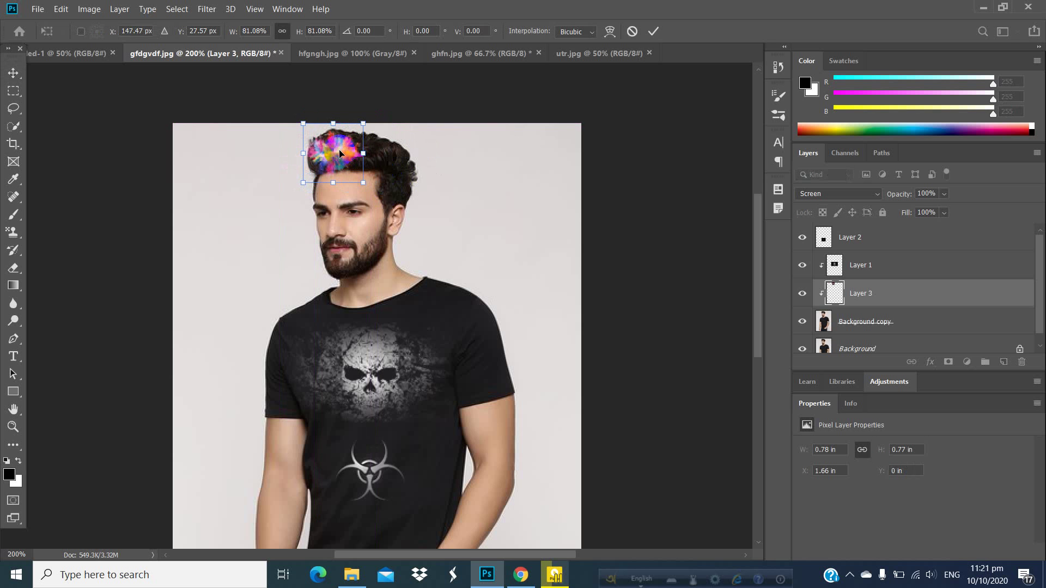
key("Return")
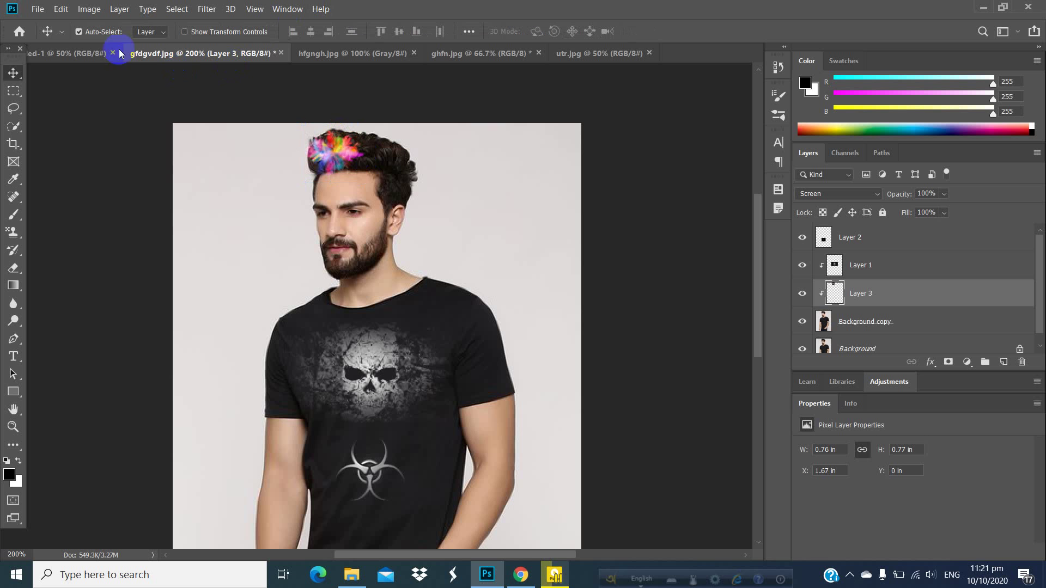
Open the fire image gt5gt.jpg from the New Photo folder.
left_click(39, 9)
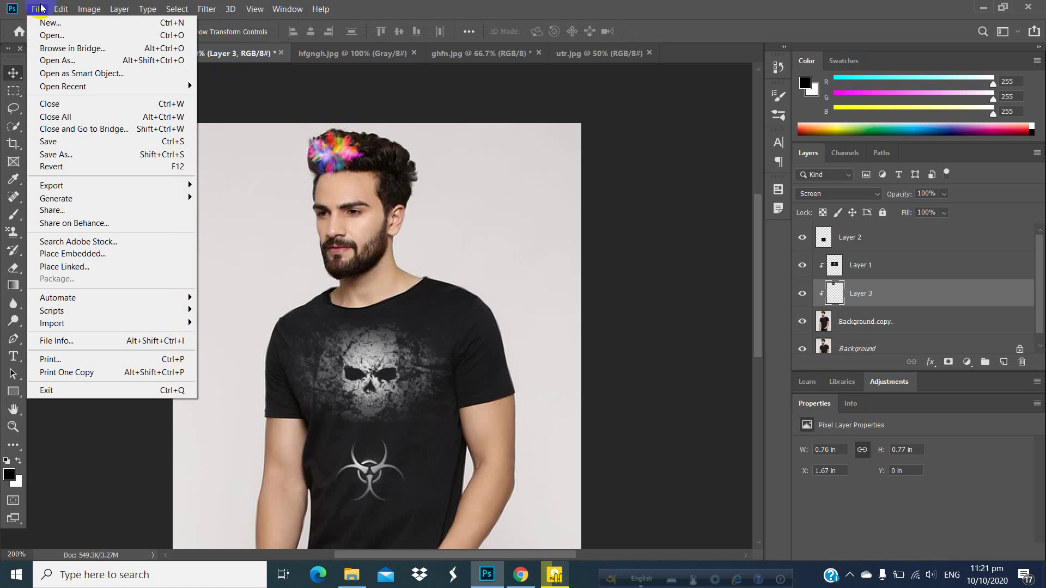
left_click(47, 31)
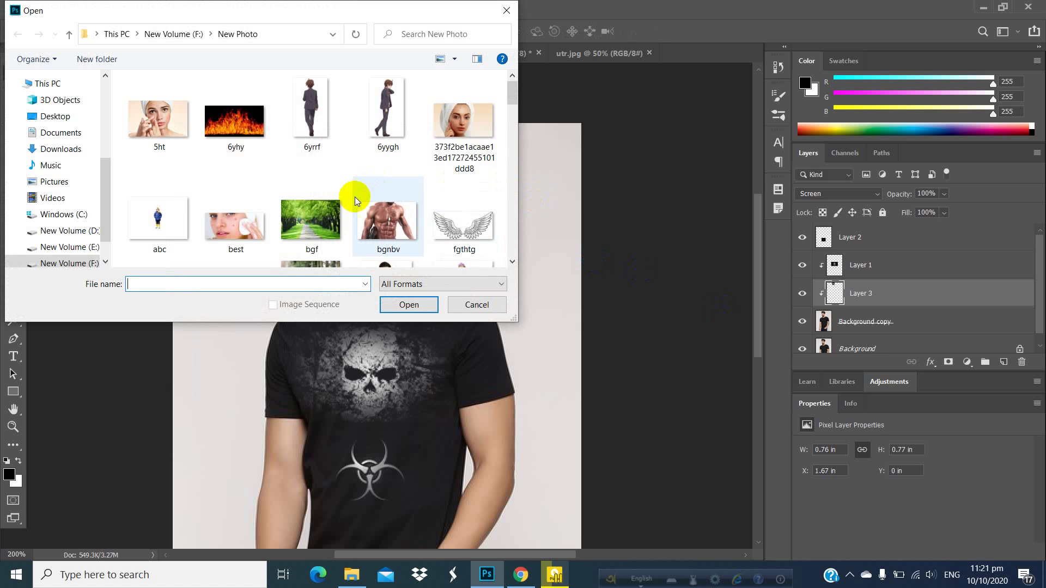
scroll(355, 199, "down", 5)
scroll(356, 201, "down", 2)
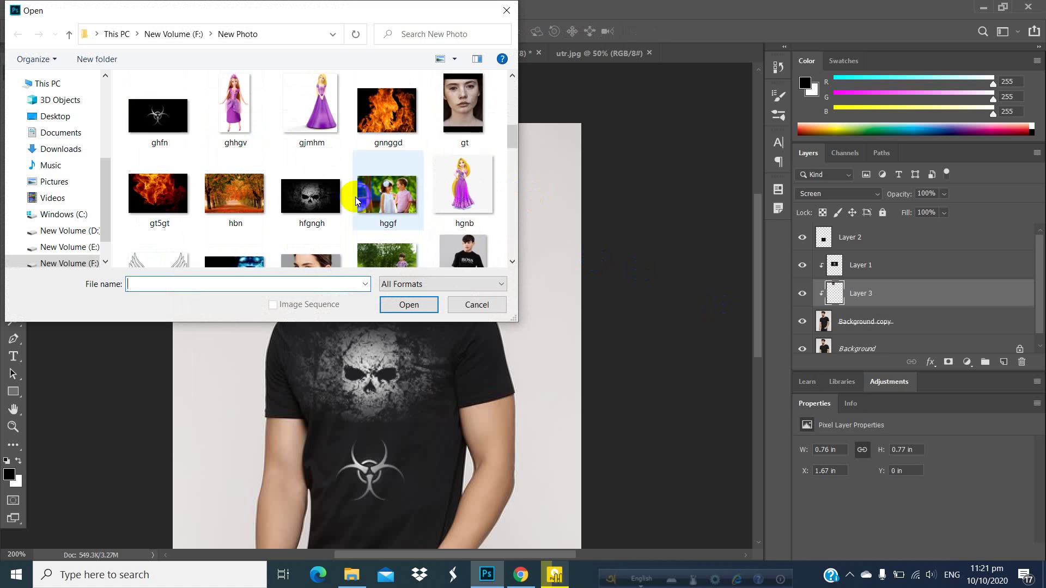
scroll(355, 199, "up", 2)
scroll(355, 197, "down", 1)
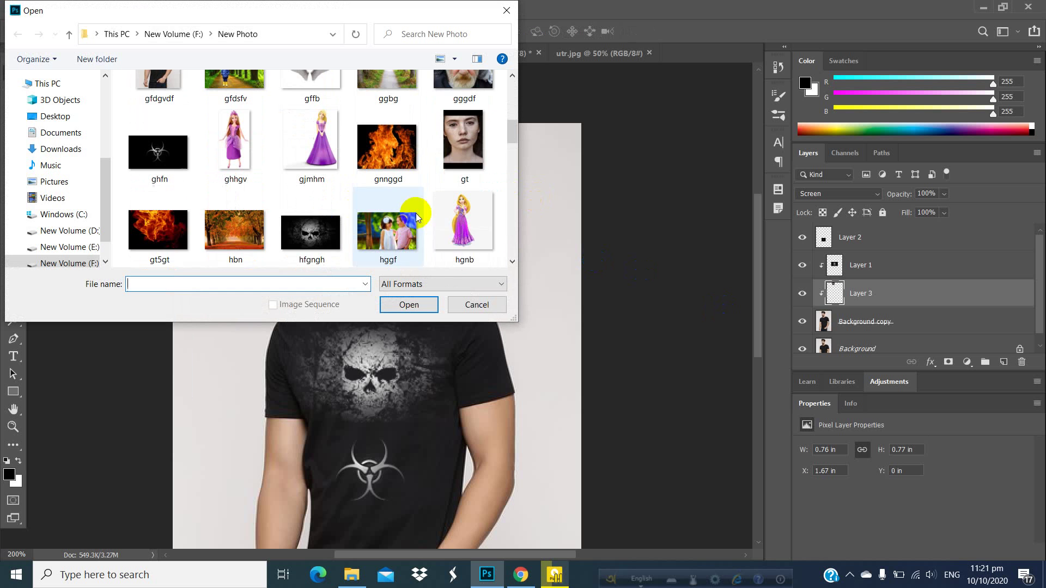
double_click(168, 241)
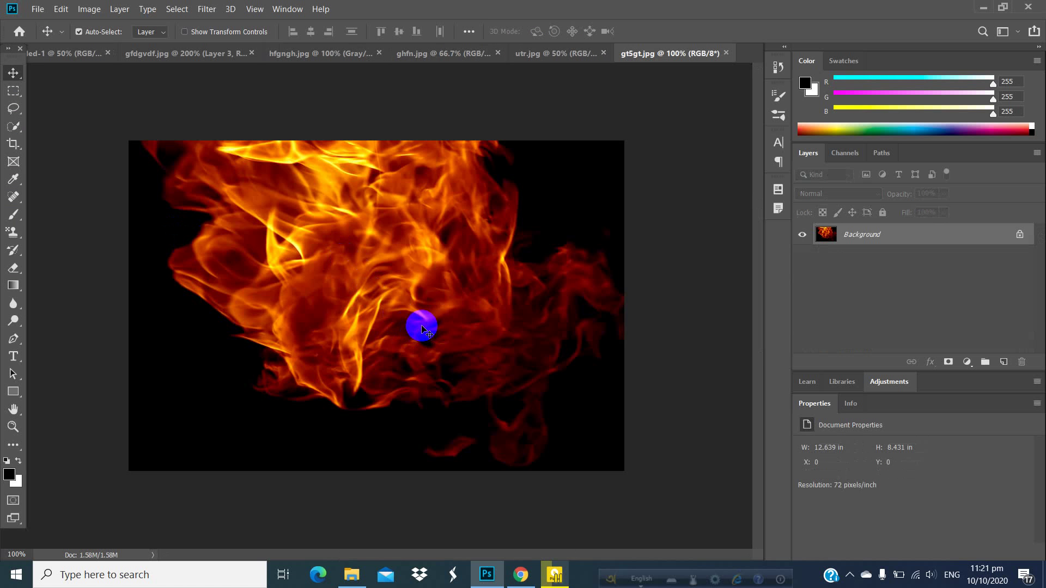
Copy the whole fire image into gfdgvdf.jpg as a clipped layer directly above the powder explosion layer.
key("ctrl+a")
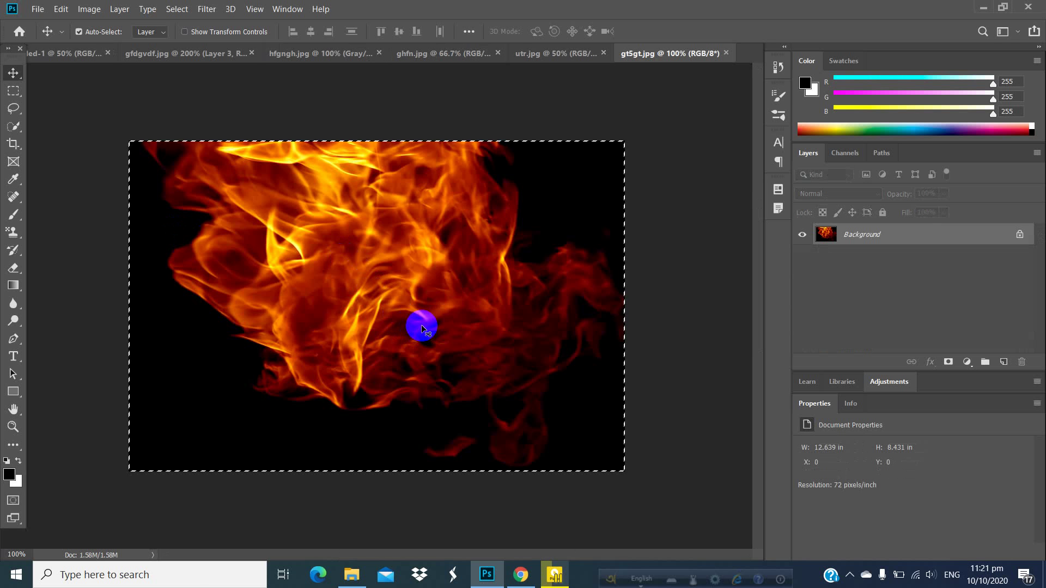
key("ctrl+c")
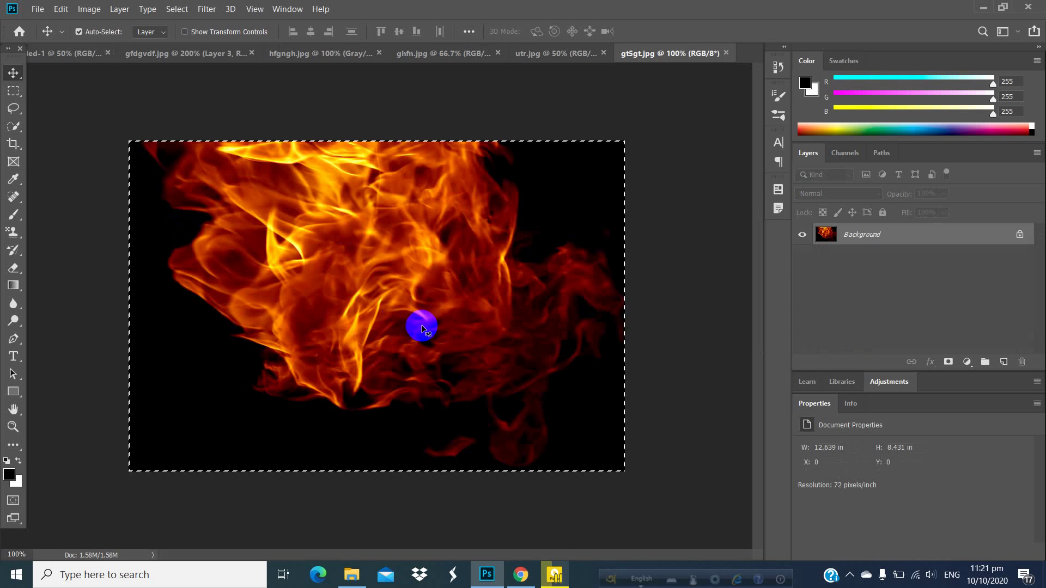
left_click(199, 59)
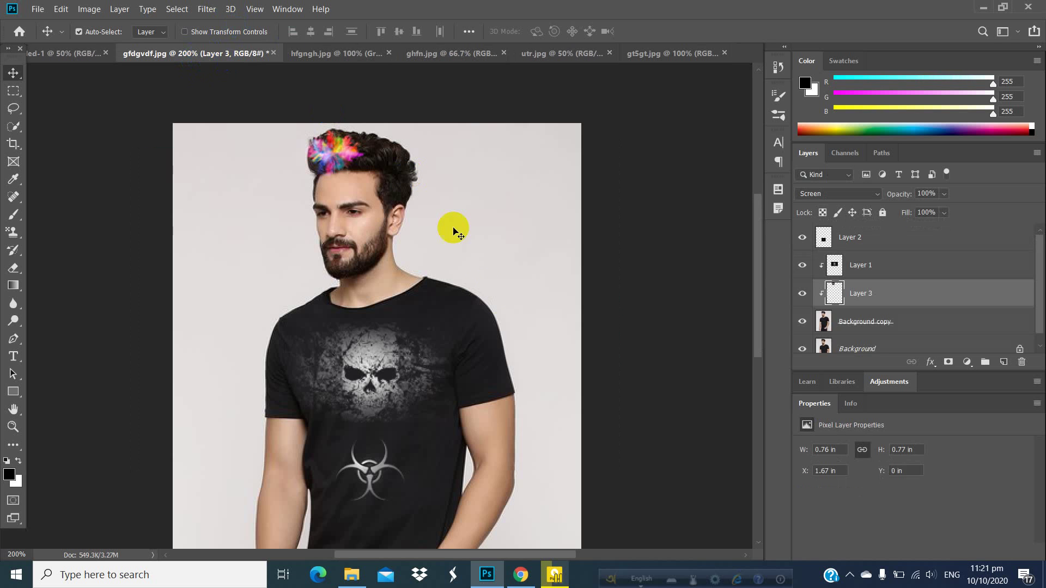
key("ctrl+v")
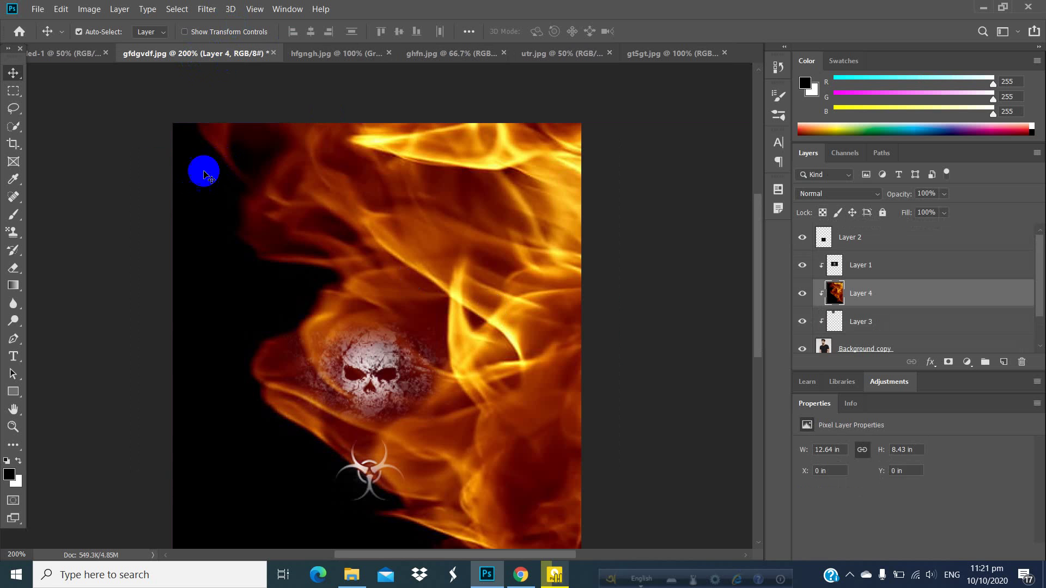
Scale the fire layer to about 5.67%, rotated about 7.14°, over the right part of the hair, and apply it with Screen blending.
key("ctrl+t")
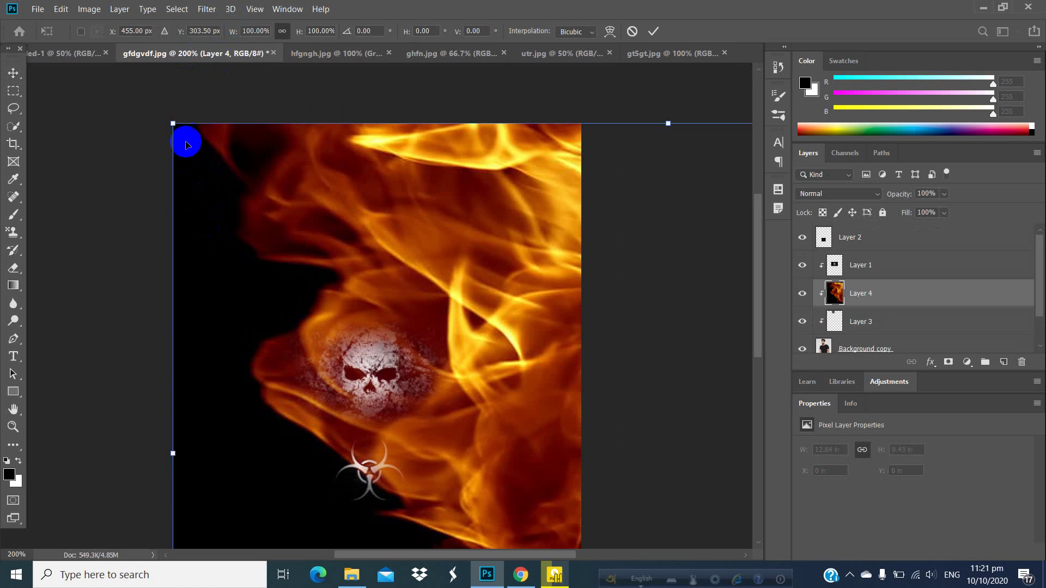
left_click_drag(174, 125, 383, 175)
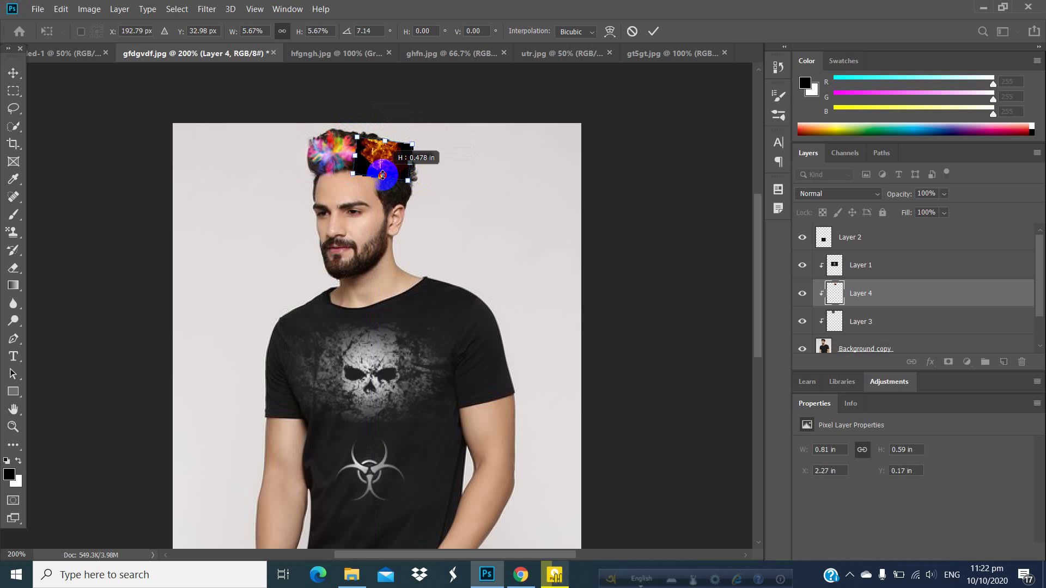
left_click(820, 195)
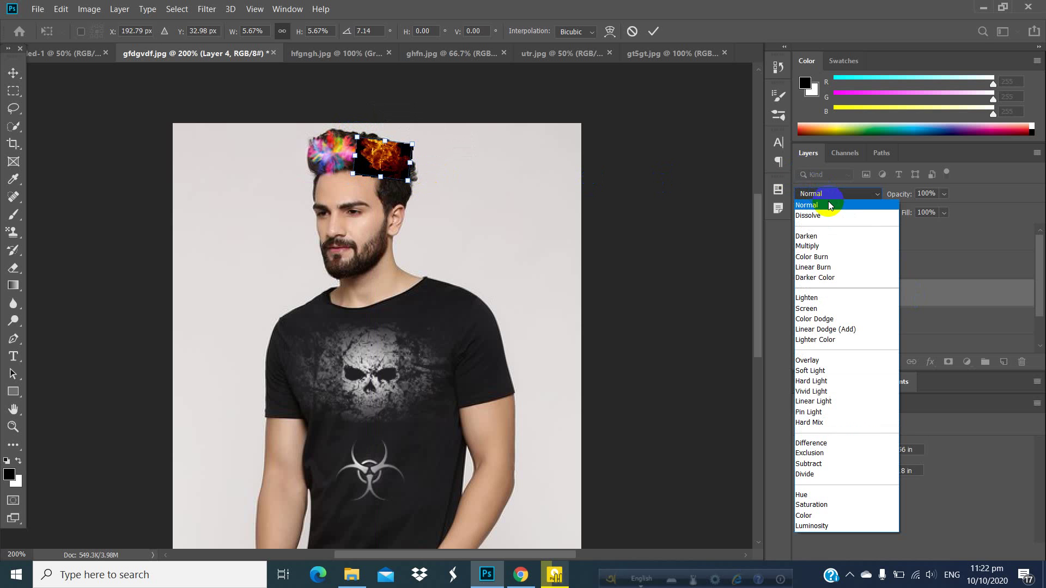
left_click(807, 308)
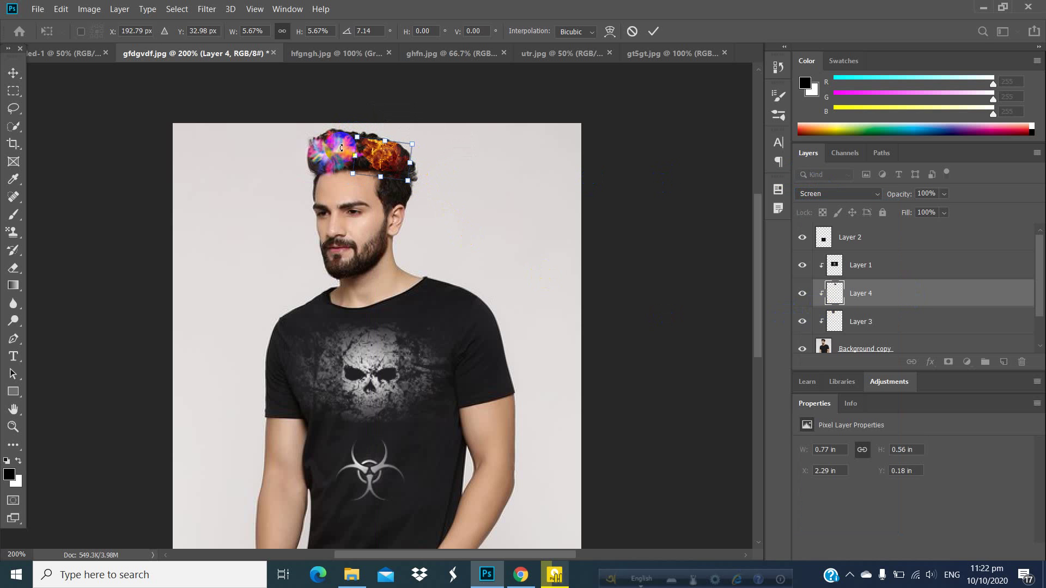
key("Return")
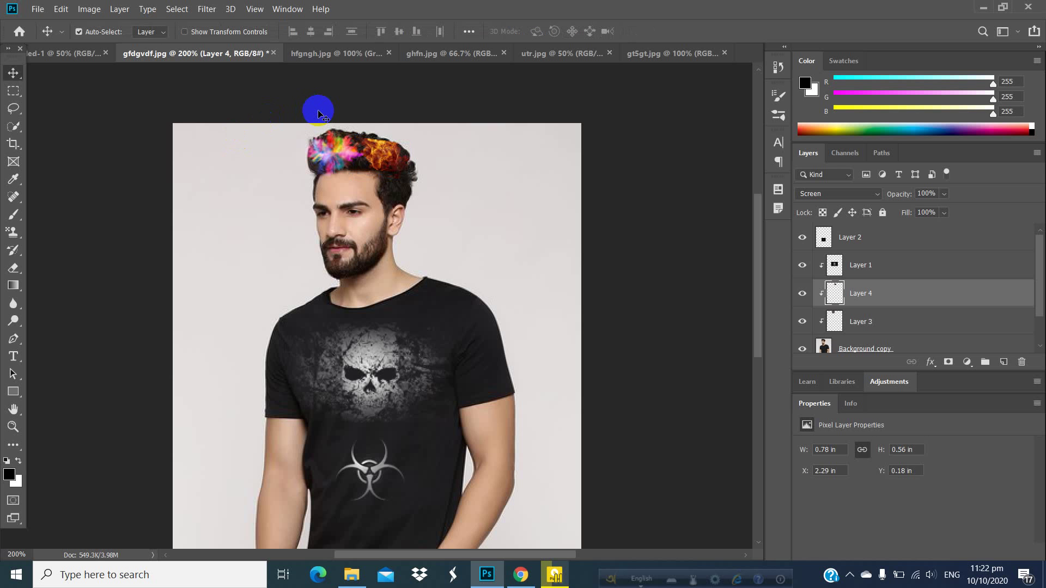
scroll(548, 282, "down", 2)
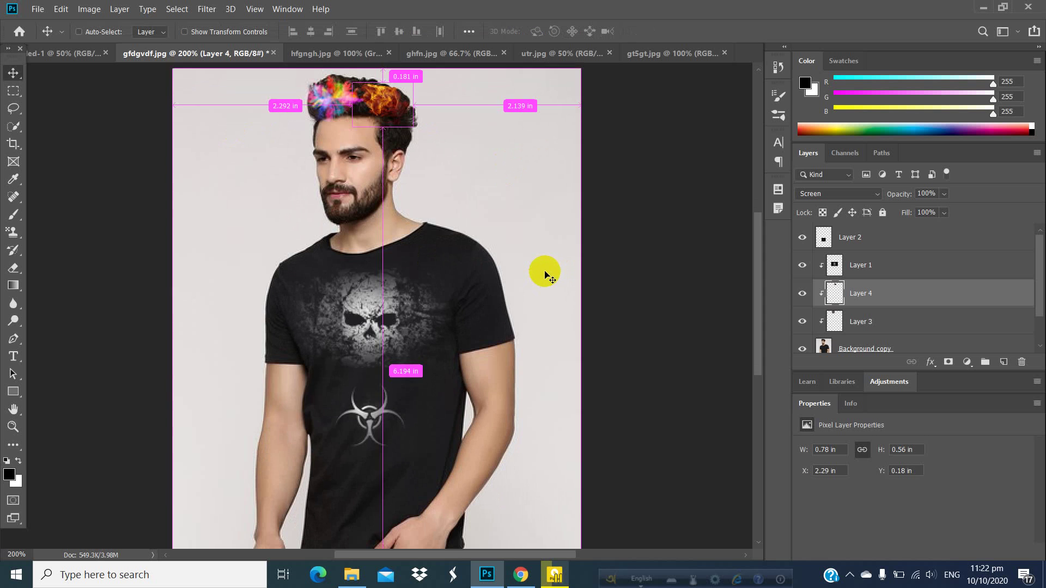
key("ctrl+minus")
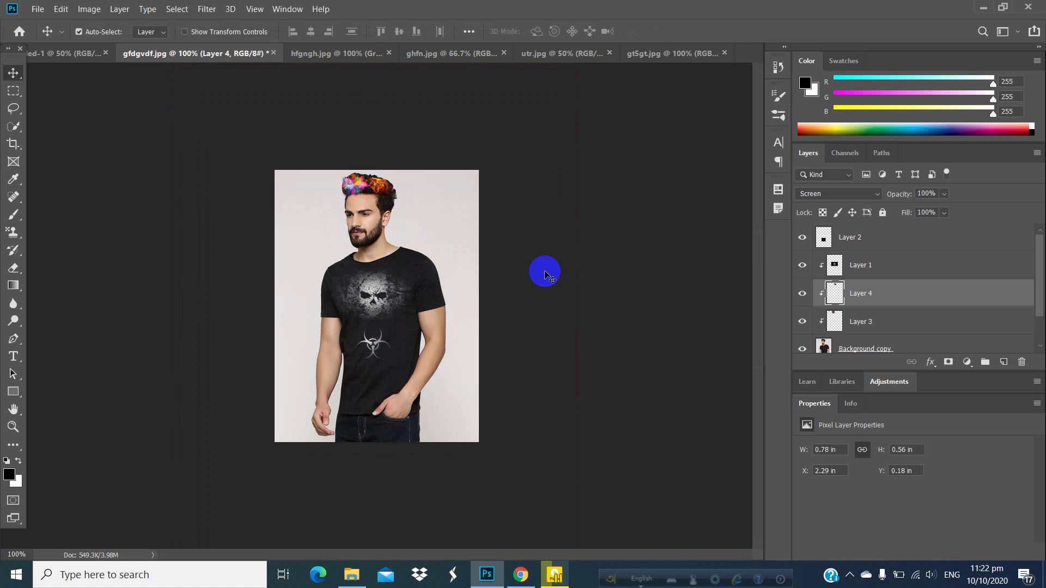
Compare the composite with the original photo by hiding every layer above the Background and showing them all again.
scroll(959, 299, "down", 1)
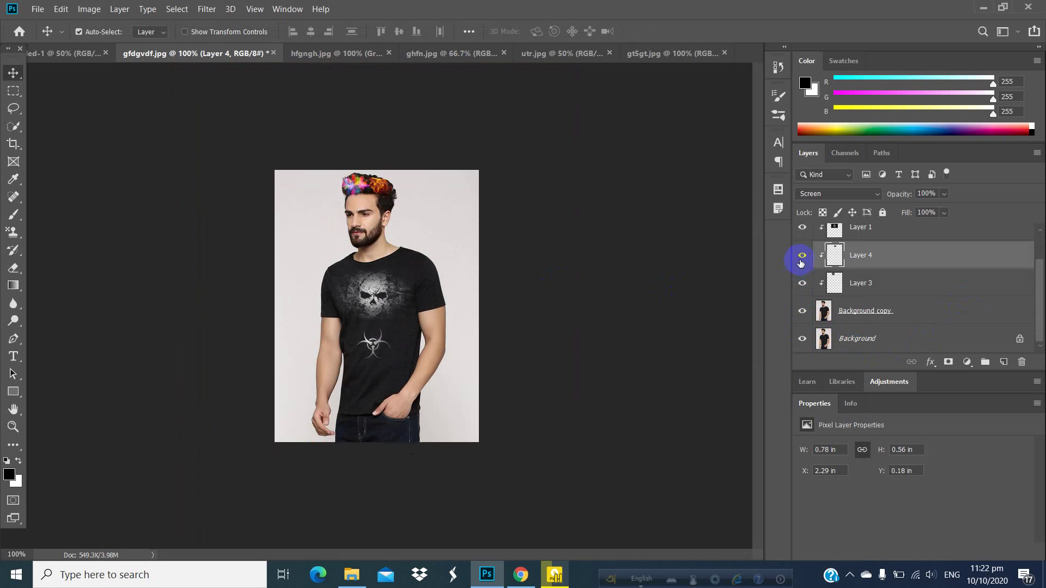
left_click_drag(803, 259, 799, 302)
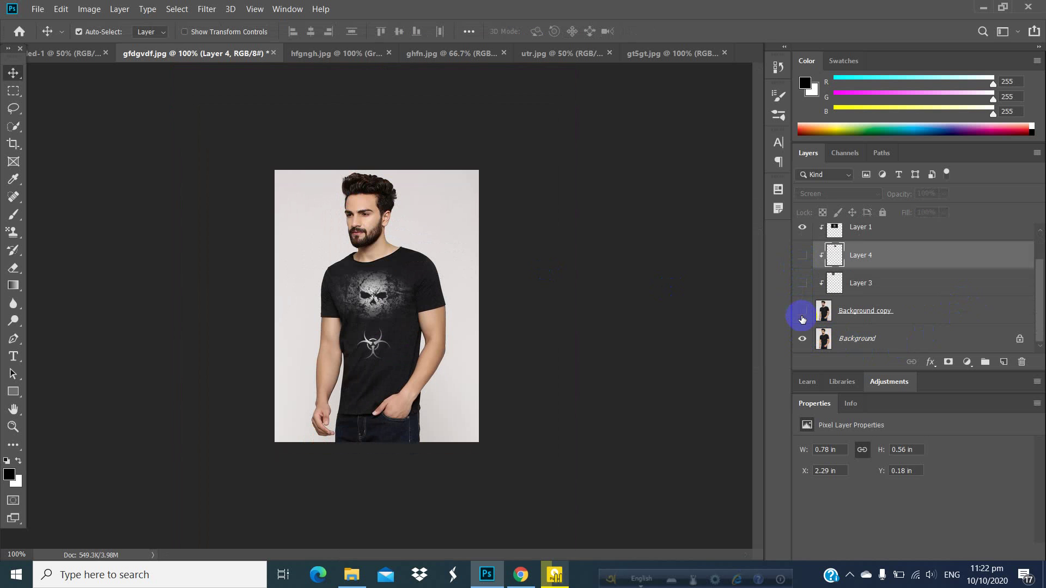
left_click(802, 319)
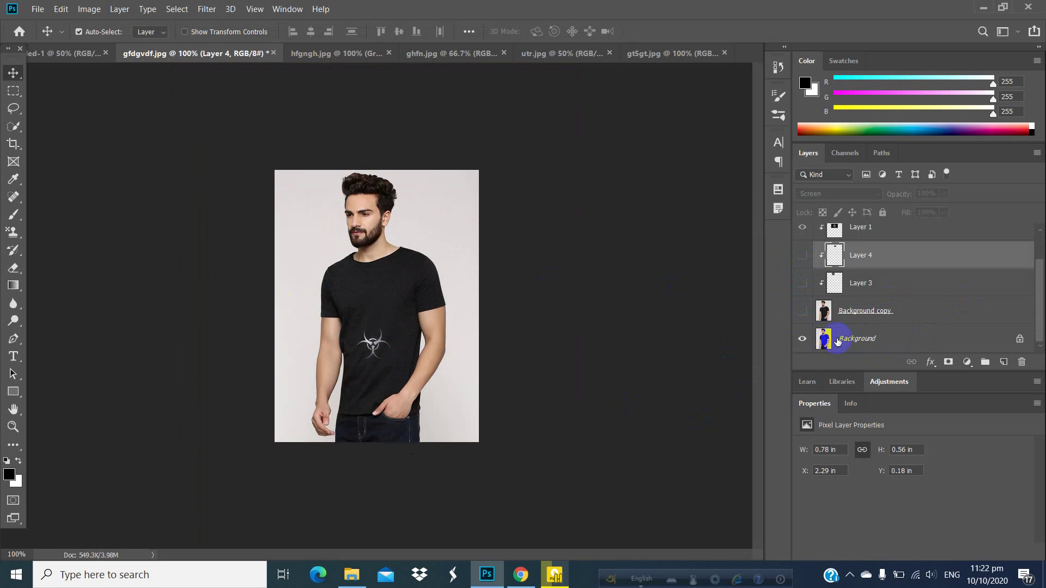
scroll(821, 246, "up", 1)
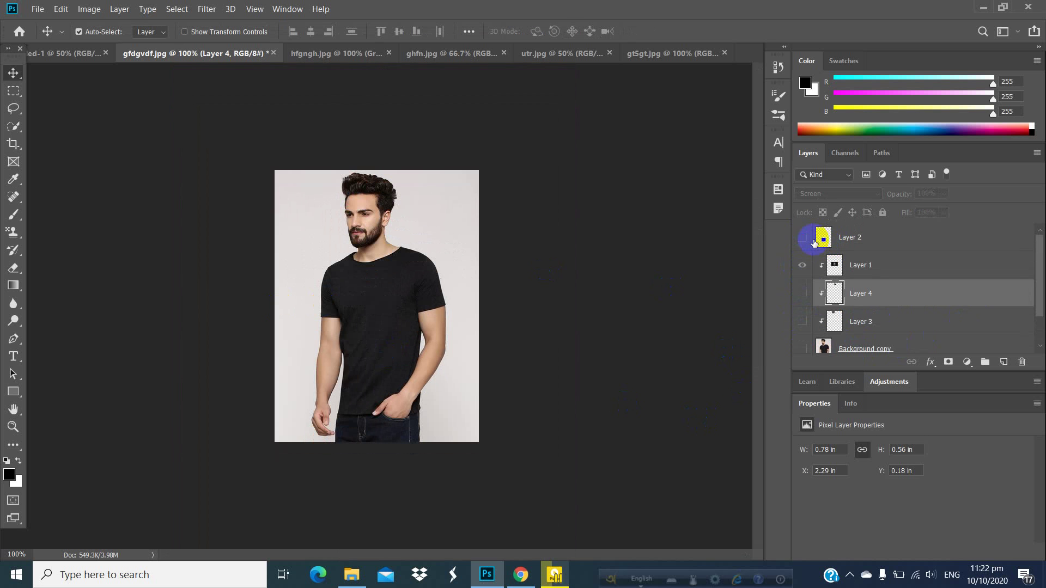
scroll(850, 261, "down", 1)
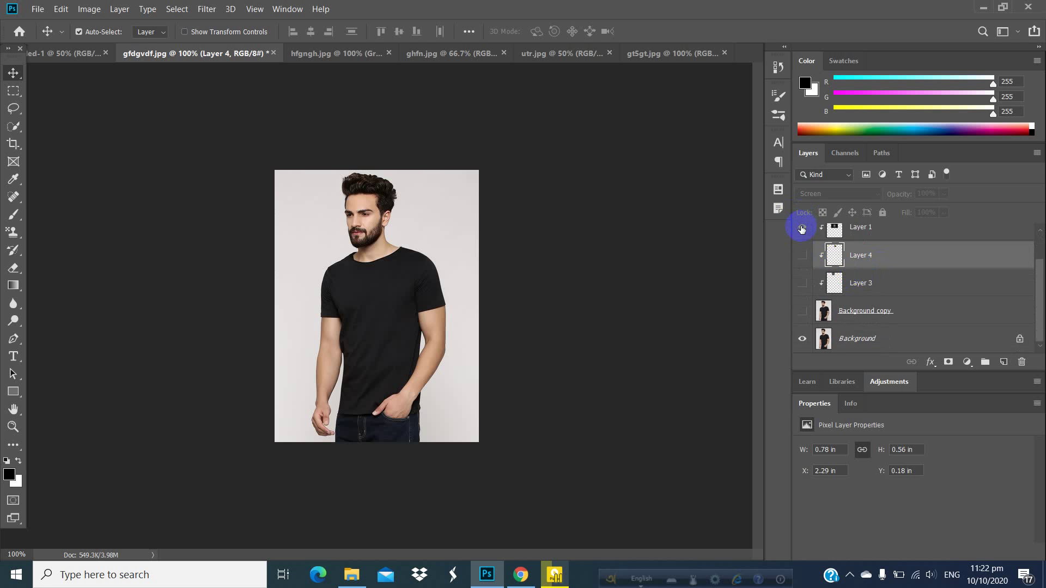
scroll(802, 230, "up", 1)
left_click(805, 293)
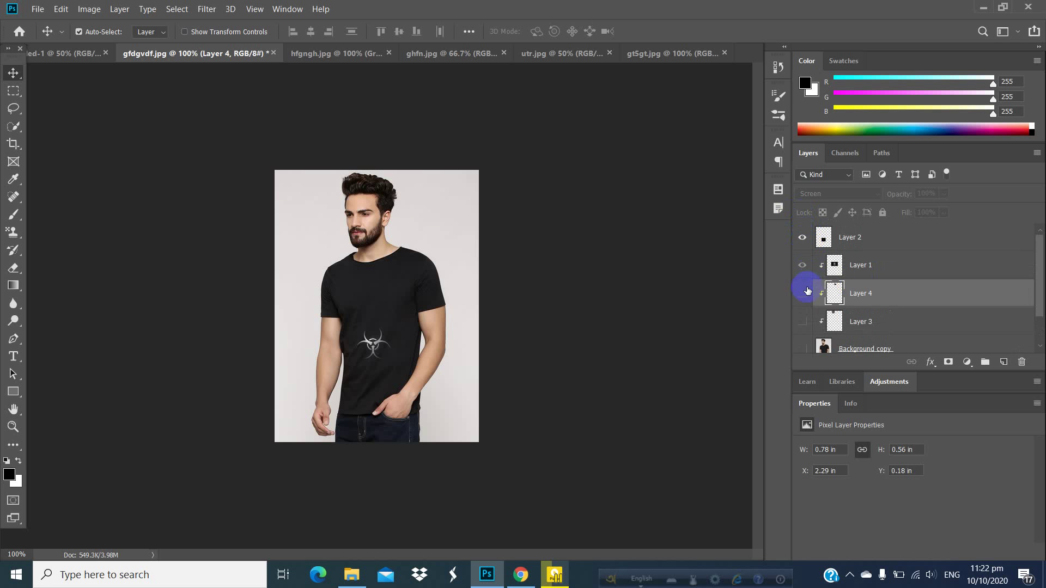
scroll(804, 289, "down", 1)
left_click(803, 283)
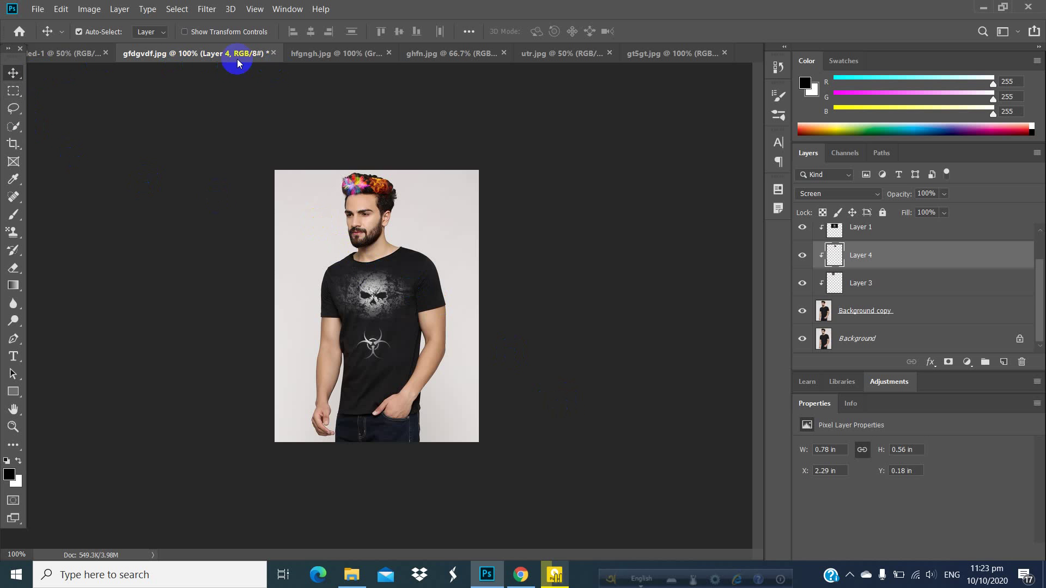
Save the composite to the Desktop as a JPEG named 87yy5, at quality 11 in Progressive format with 3 scans.
left_click(38, 9)
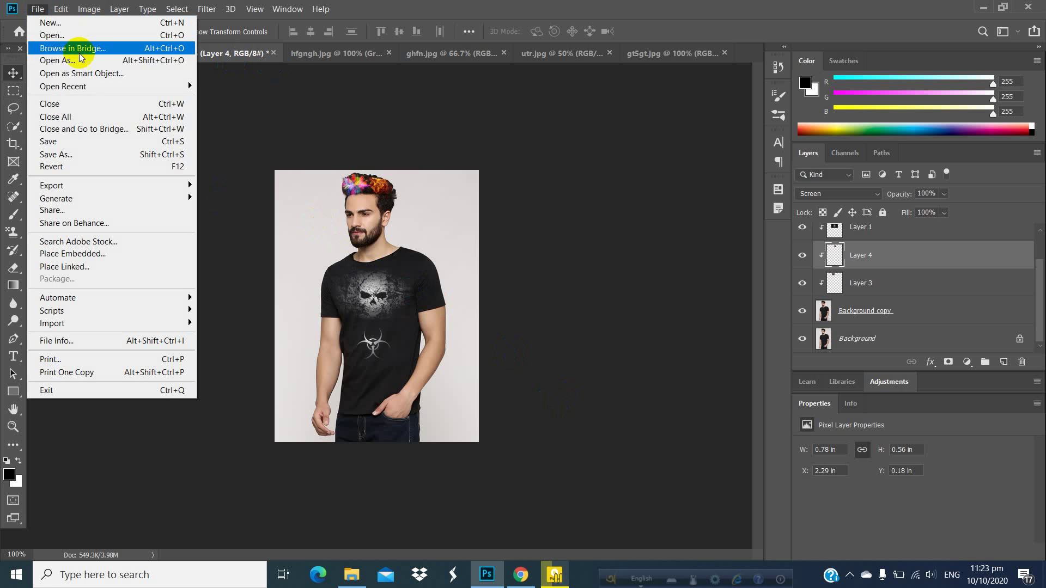
left_click(76, 156)
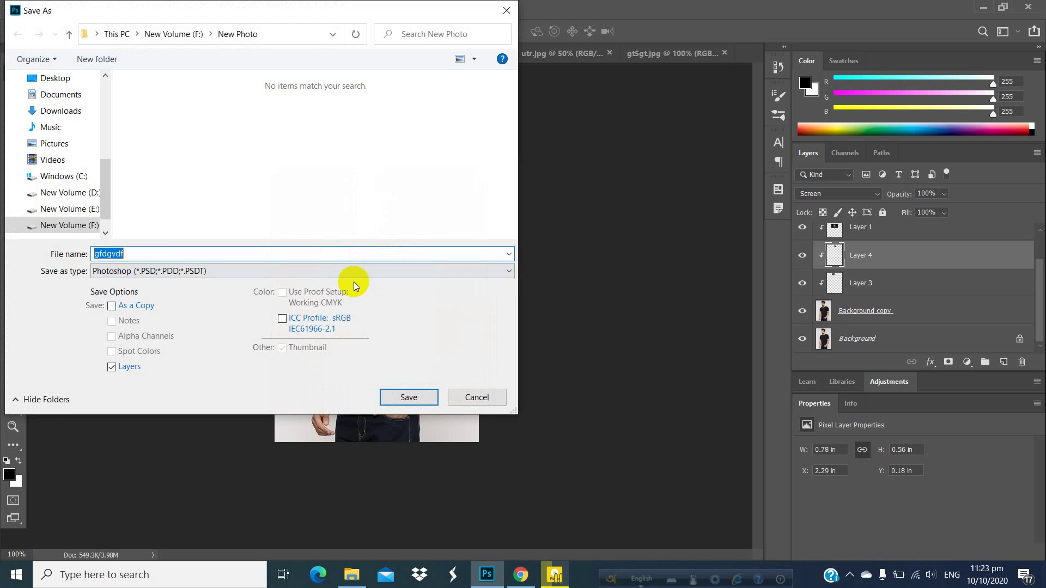
type("87")
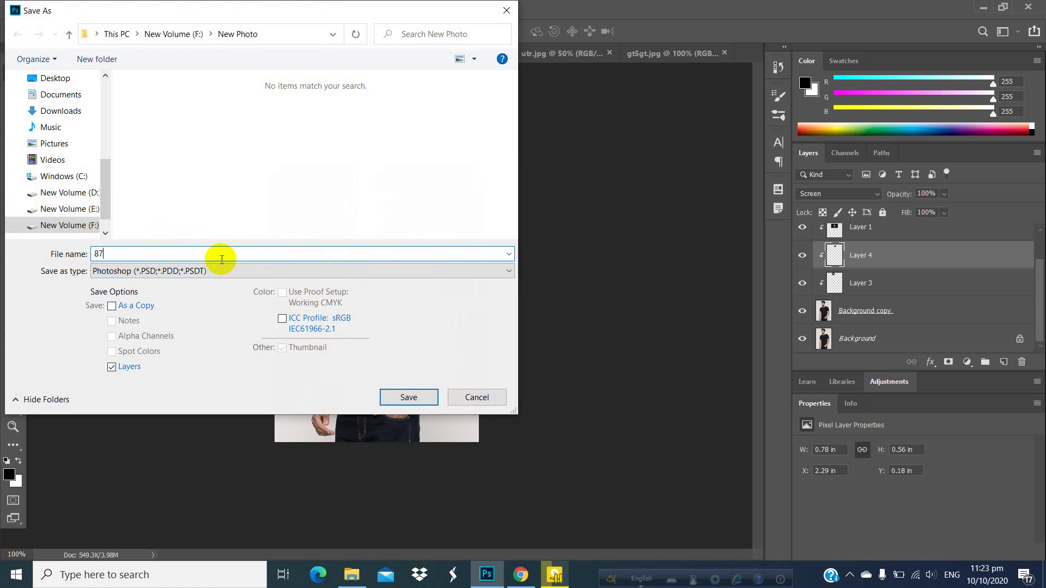
type("yy5")
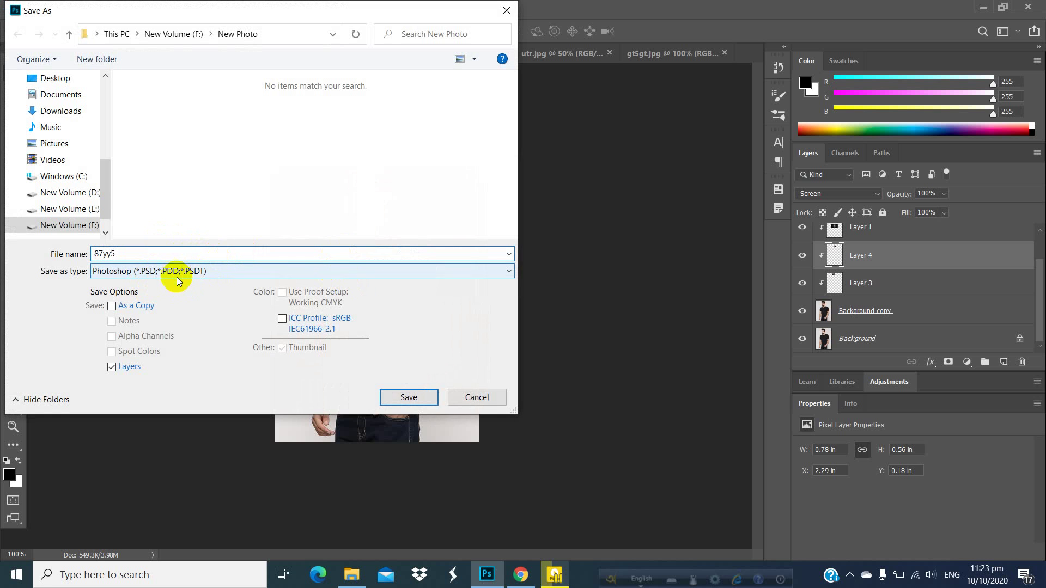
left_click(180, 273)
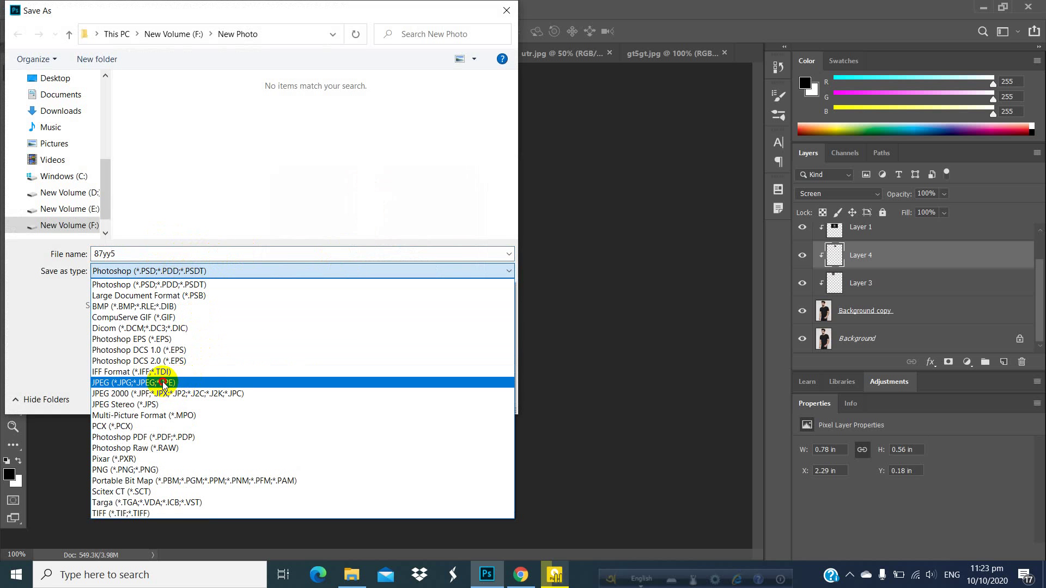
left_click(165, 382)
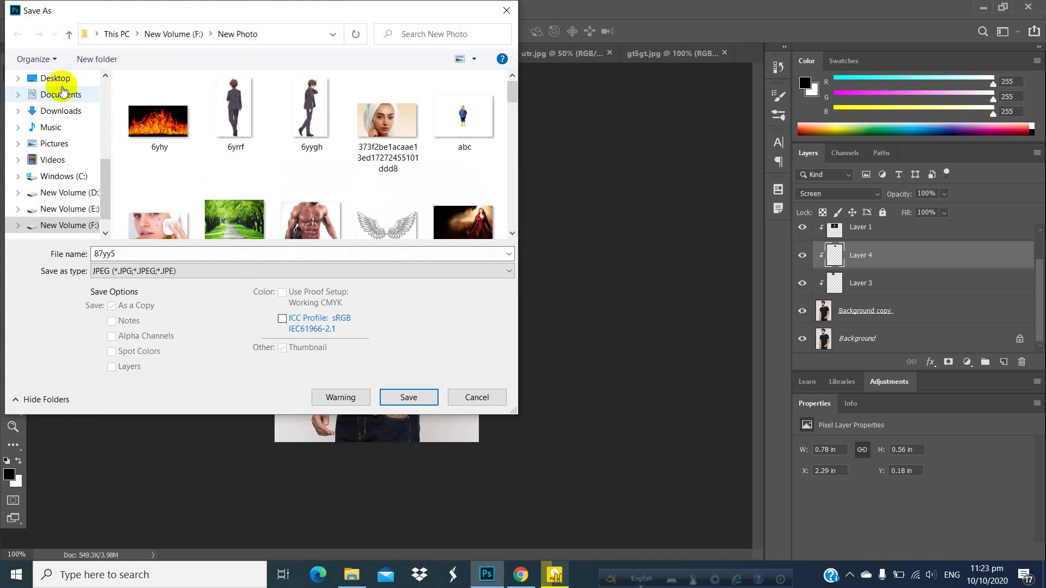
left_click(44, 82)
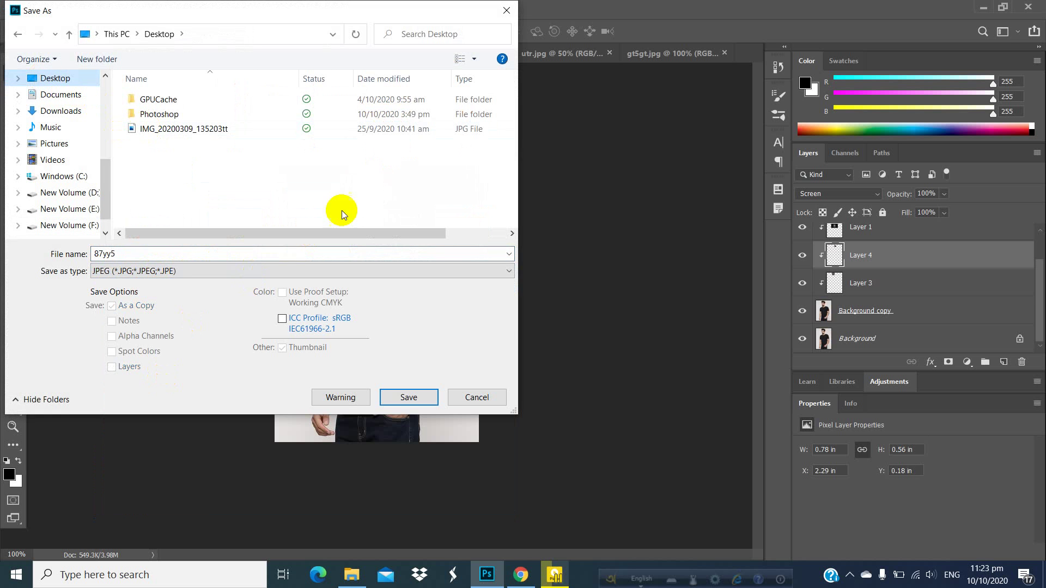
left_click(410, 398)
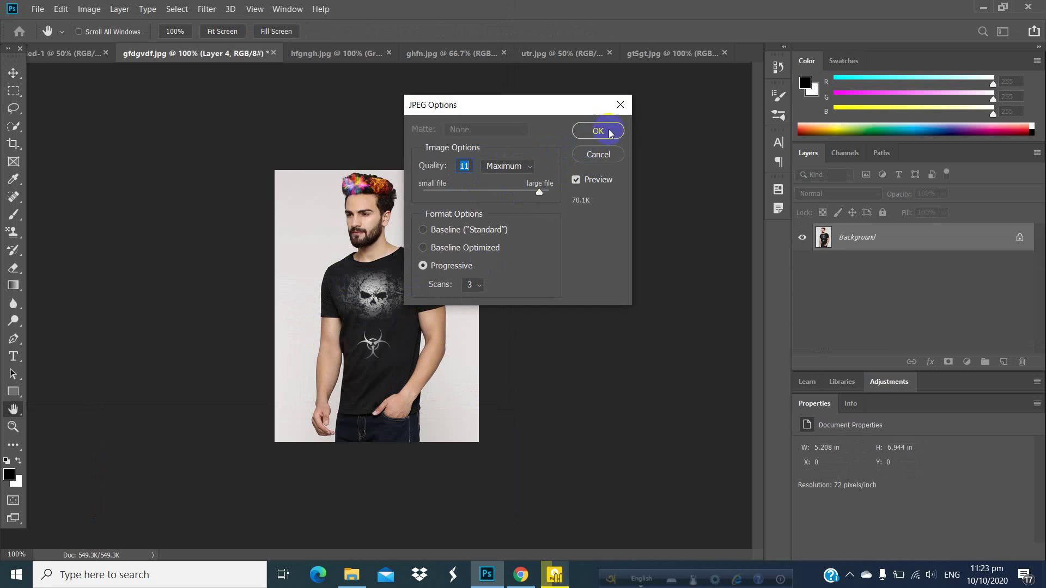
left_click(600, 131)
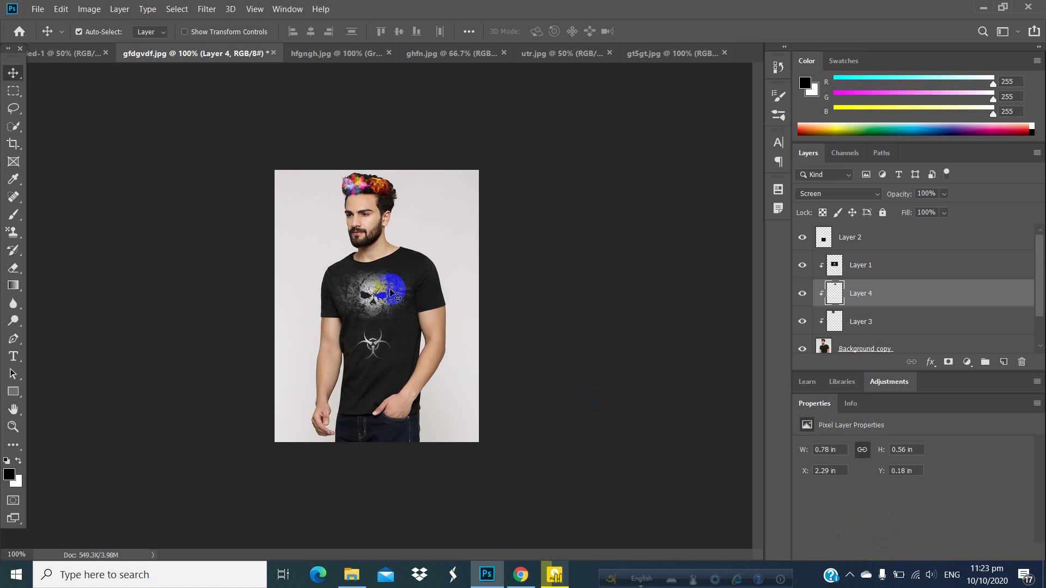
Minimize Photoshop, view the saved 87yy5 image from the desktop in Photos, and close the viewer.
left_click(984, 8)
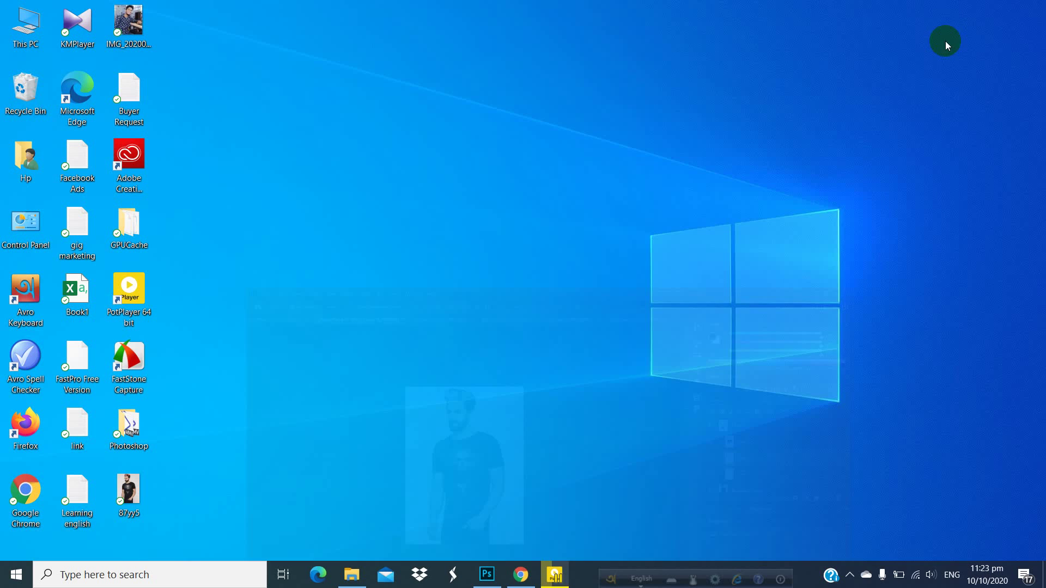
double_click(130, 515)
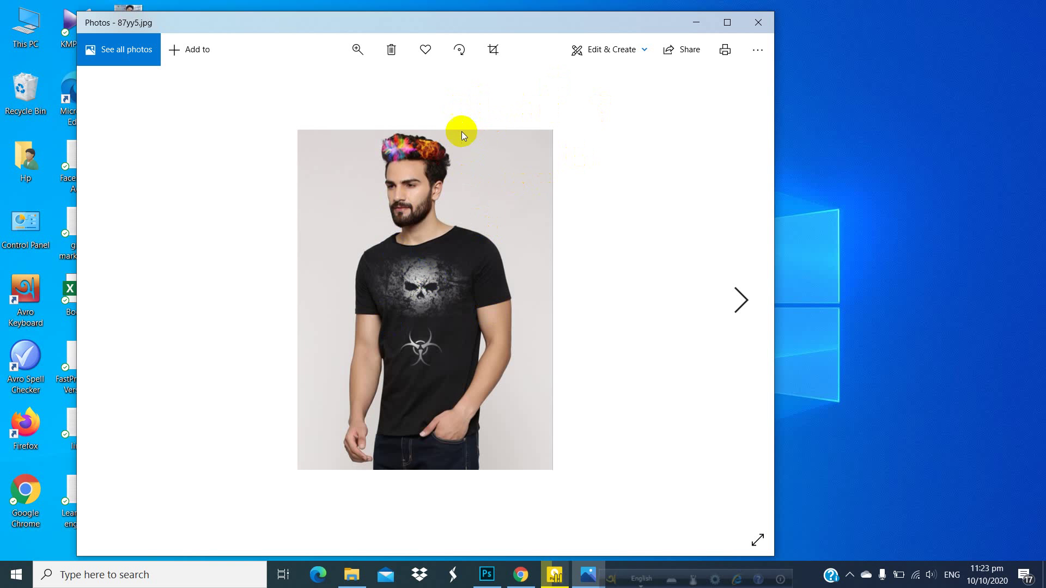
left_click(758, 23)
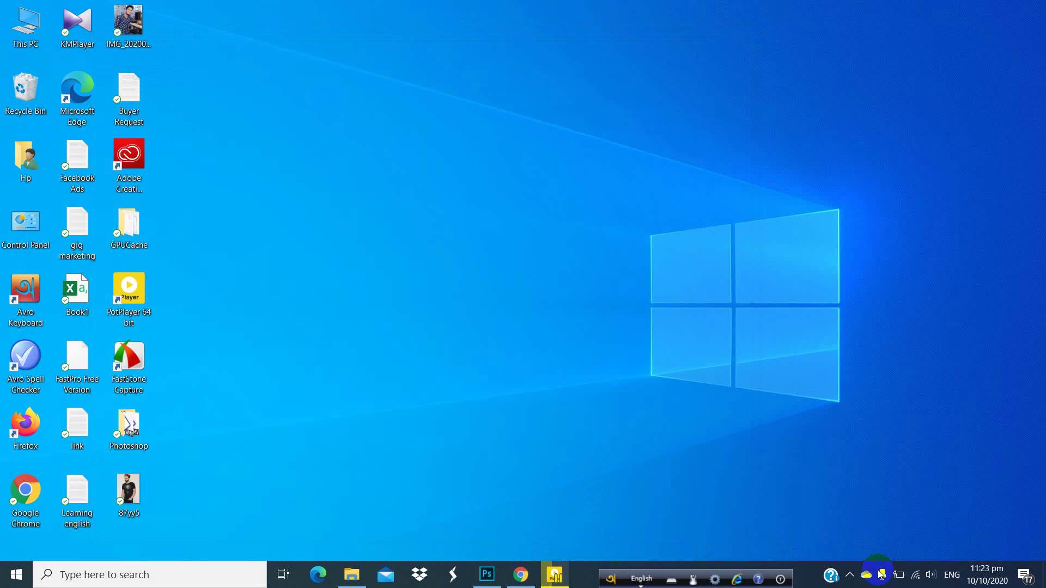